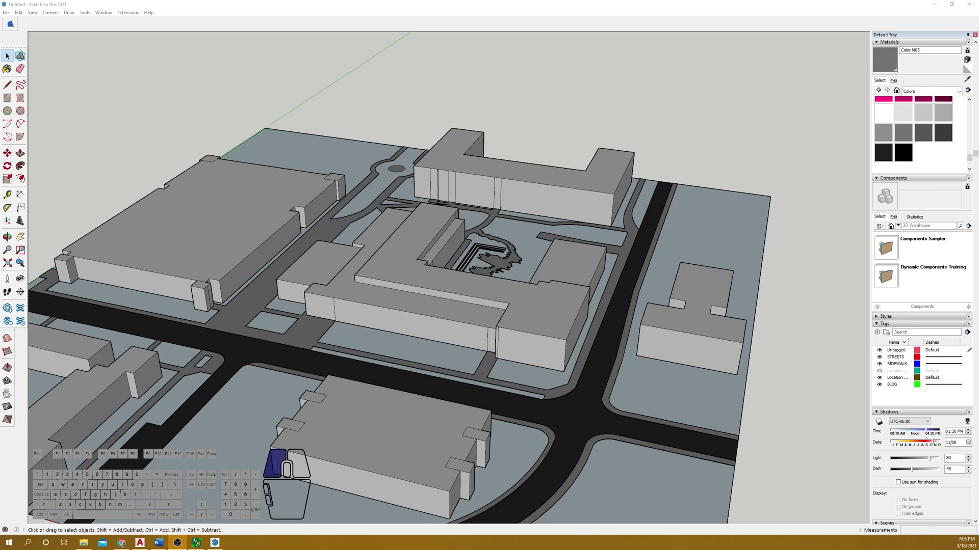
Switch the camera from perspective to parallel projection.
scroll(465, 172, "up", 2)
scroll(469, 148, "down", 3)
scroll(469, 149, "up", 2)
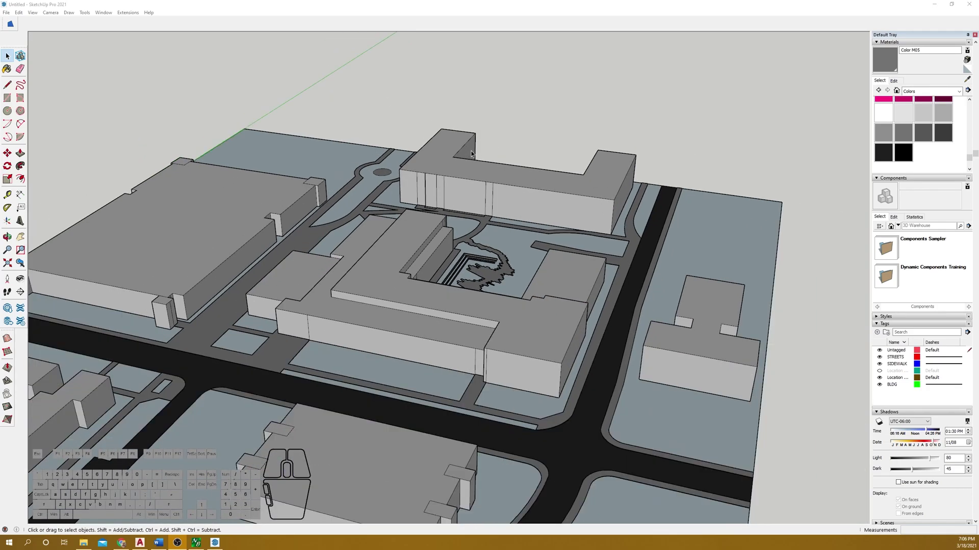
left_click(35, 13)
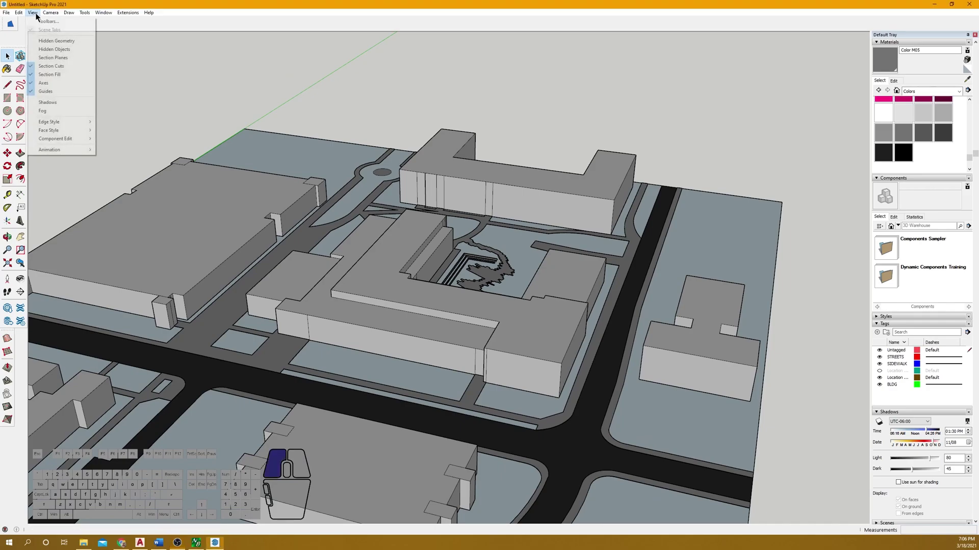
mouse_move(43, 13)
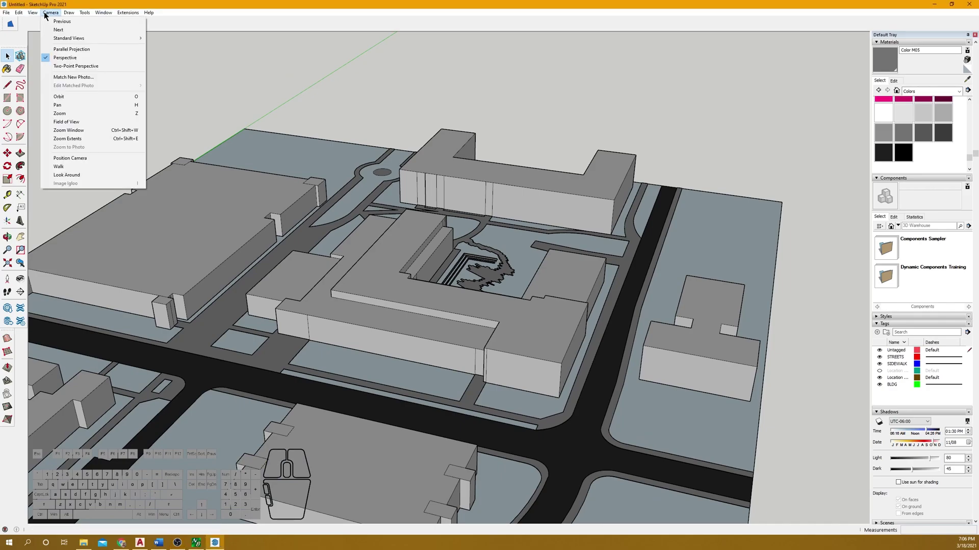
left_click(70, 50)
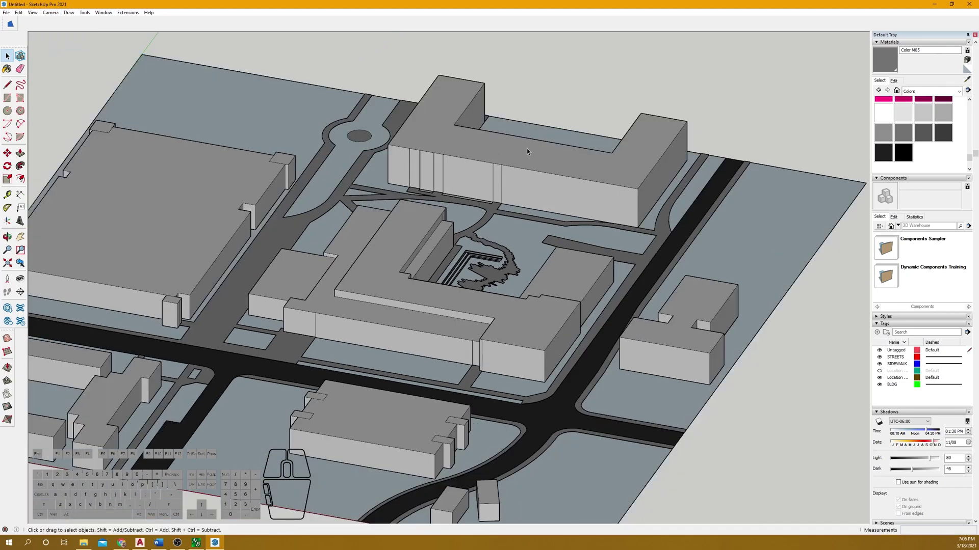
Set the camera to the standard Iso view of the site model.
scroll(526, 148, "down", 3)
scroll(500, 257, "up", 2)
middle_click_drag(500, 257, 448, 108)
scroll(461, 157, "down", 1)
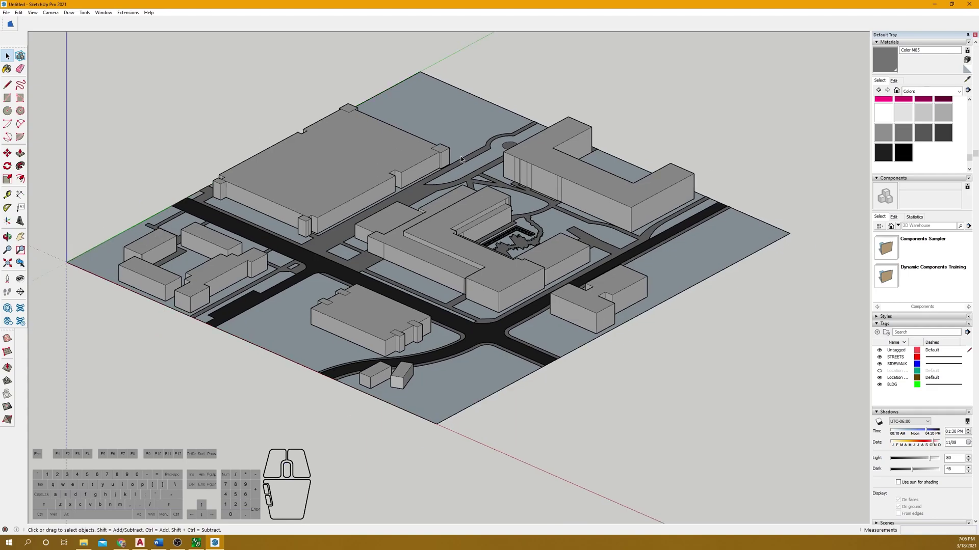
scroll(461, 157, "up", 1)
left_click(32, 12)
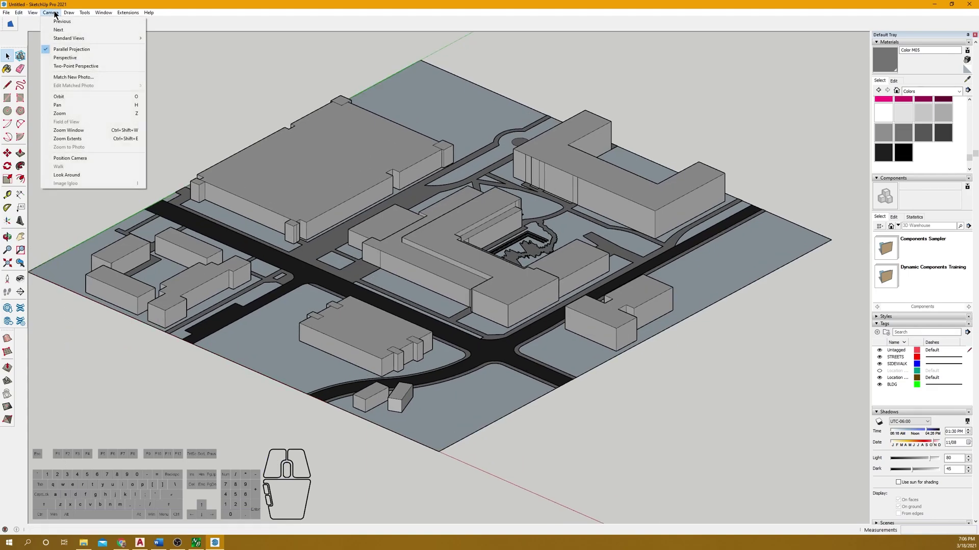
mouse_move(51, 12)
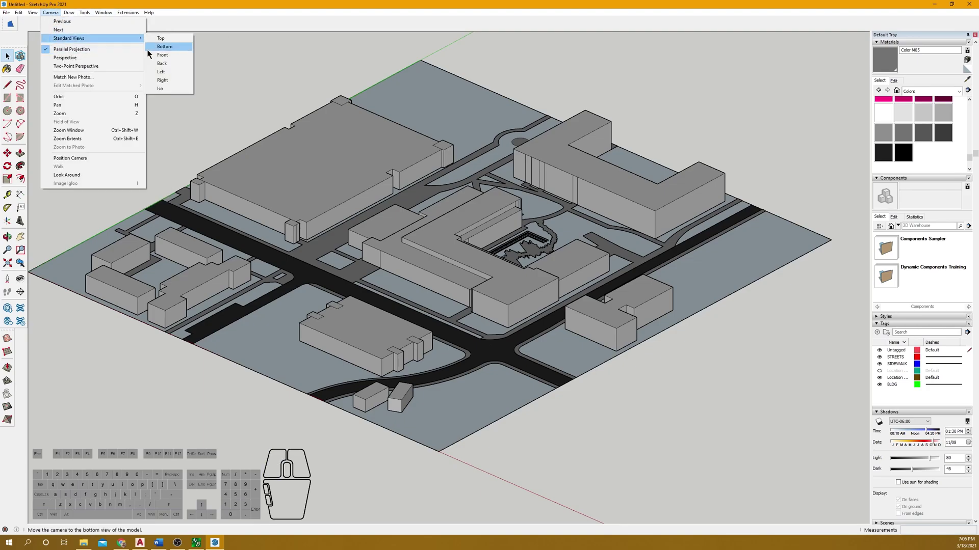
left_click(162, 89)
Frame the central building with its courtyard and save this view as a new scene.
scroll(442, 198, "down", 7)
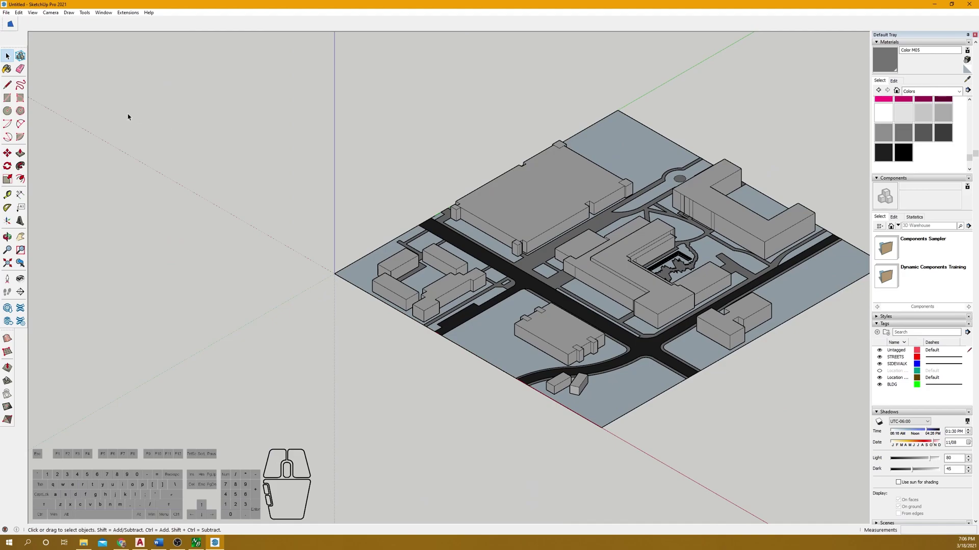
scroll(604, 247, "up", 4)
scroll(589, 213, "up", 2)
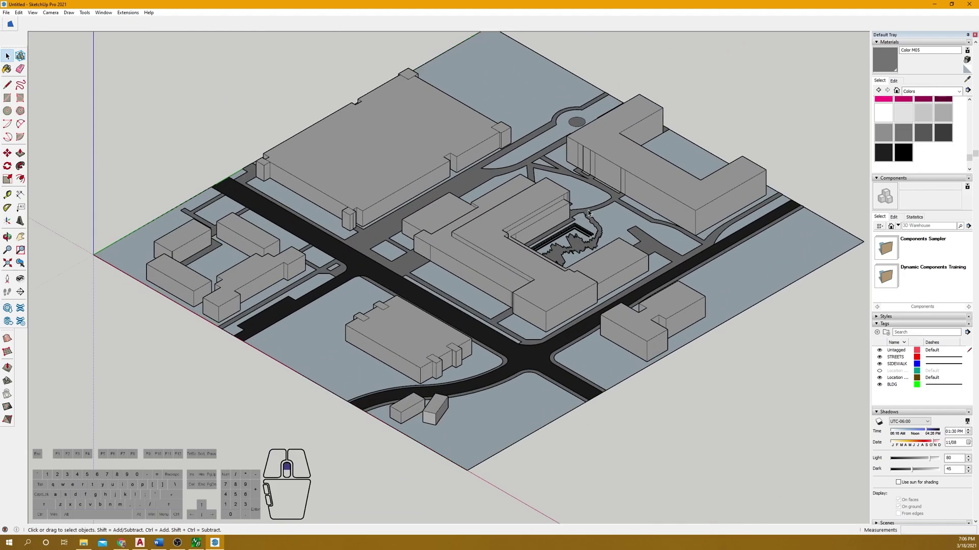
scroll(593, 187, "up", 5)
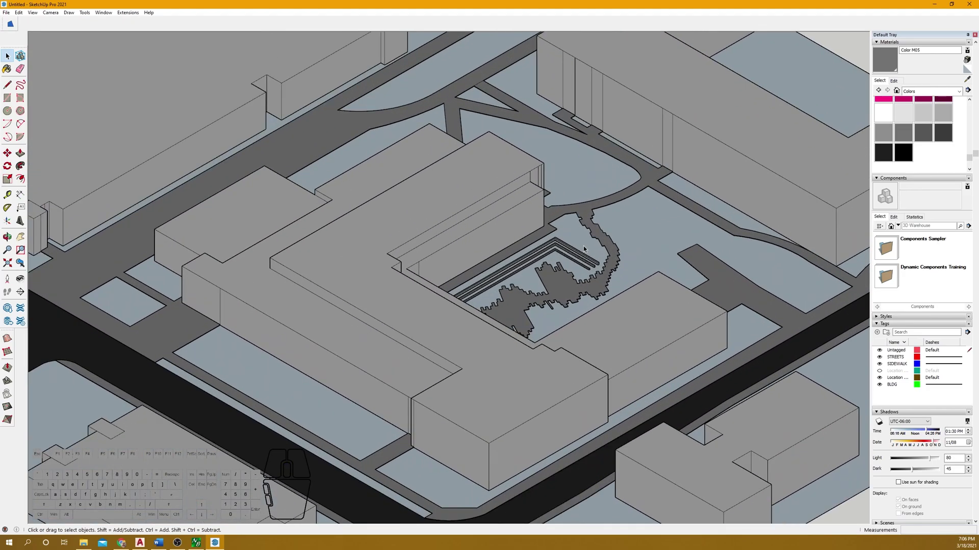
mouse_move(482, 209)
middle_mouse_down("shift")
mouse_move(513, 184)
mouse_move(500, 212)
mouse_move(470, 202)
mouse_move(483, 216)
mouse_move(493, 209)
middle_mouse_up("shift")
scroll(486, 214, "up", 1)
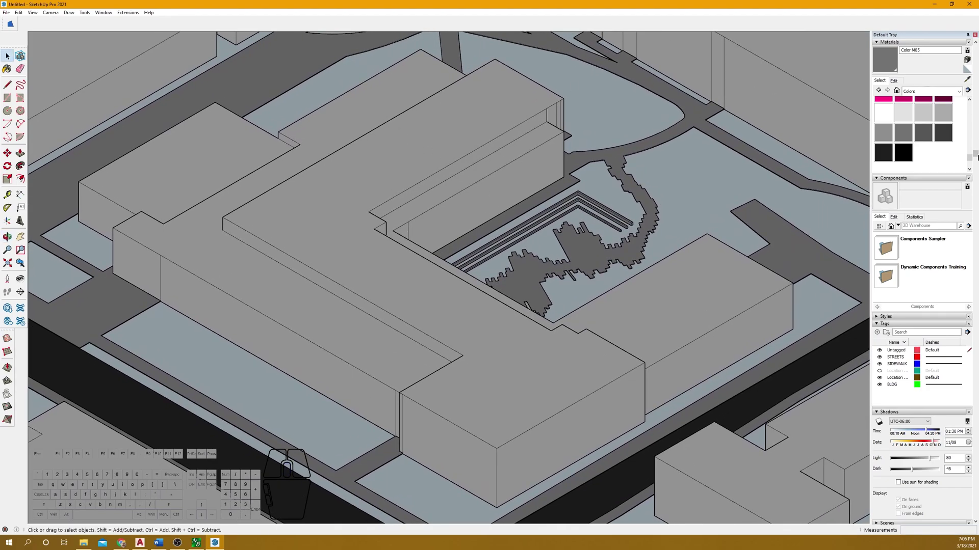
left_click(887, 42)
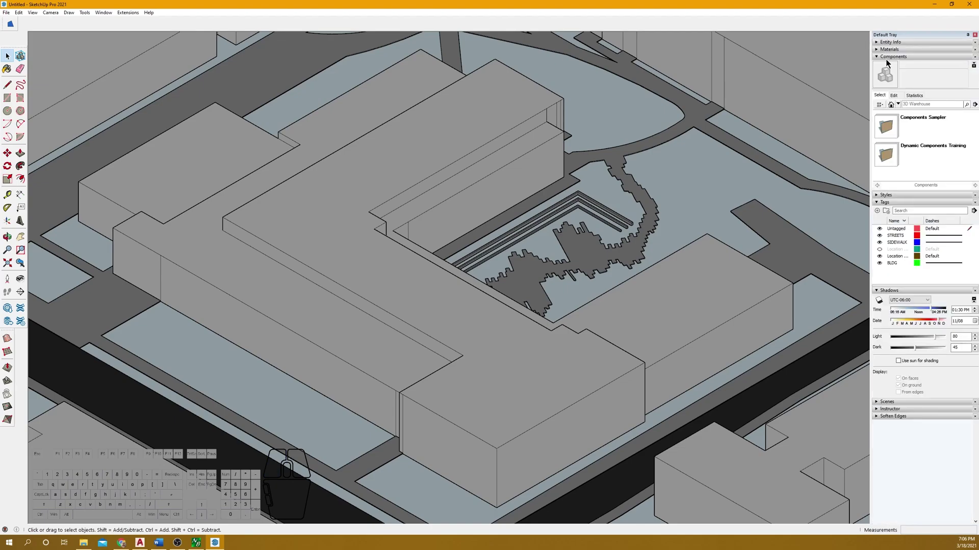
left_click(887, 57)
left_click(887, 270)
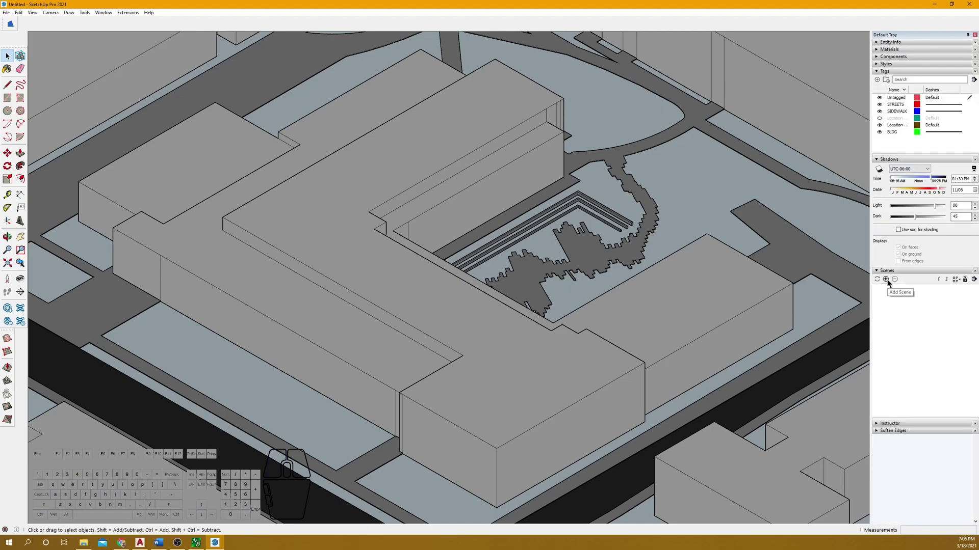
left_click(886, 280)
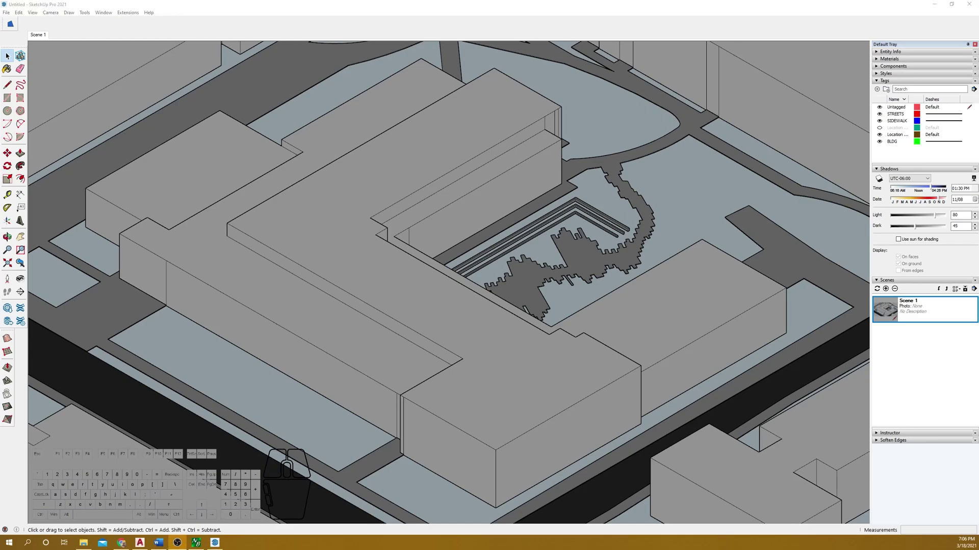
Test the saved scene by orbiting to another part of the site and recalling Scene 1.
mouse_move(457, 126)
middle_mouse_down()
mouse_move(373, 186)
mouse_move(356, 252)
mouse_move(586, 170)
mouse_move(457, 285)
mouse_move(636, 190)
mouse_move(630, 176)
middle_mouse_up()
scroll(271, 251, "up", 3)
middle_click_drag(271, 251, 768, 248)
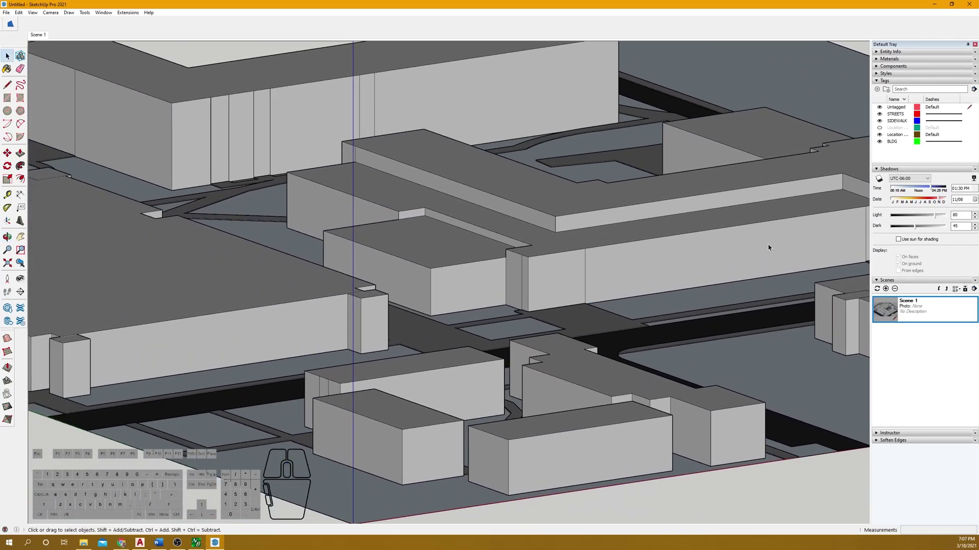
double_click(932, 308)
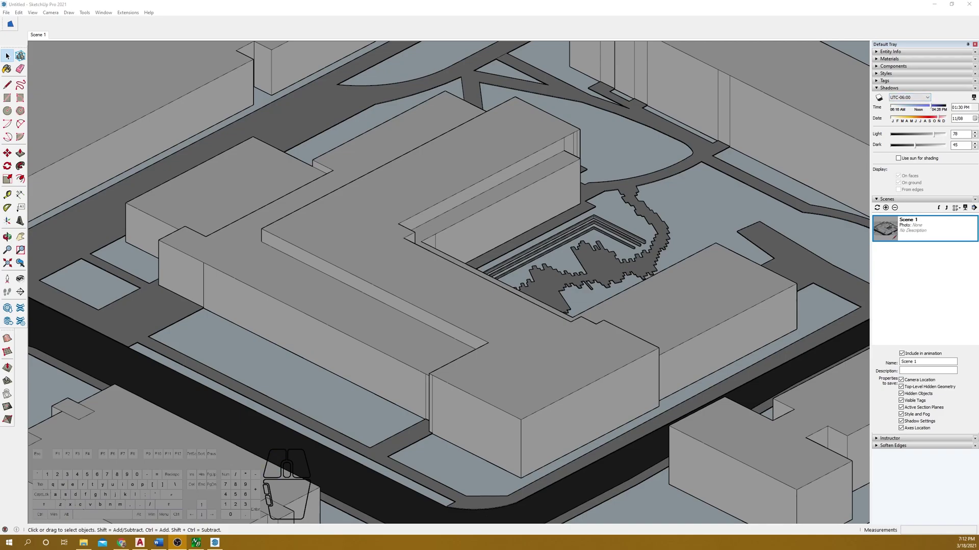
Set the shadow time zone to UTC-05:00 and turn on shadows in the model.
left_click(911, 97)
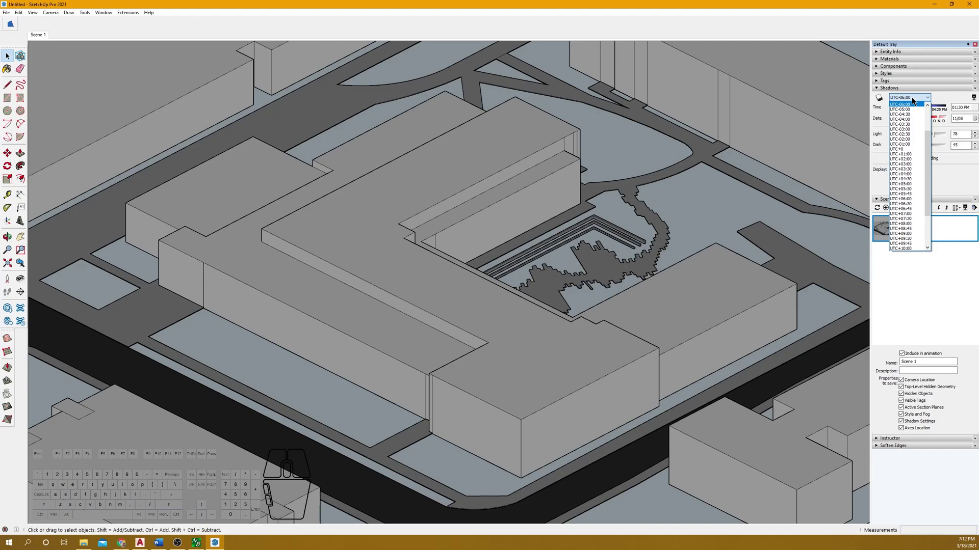
left_click_drag(928, 136, 927, 133)
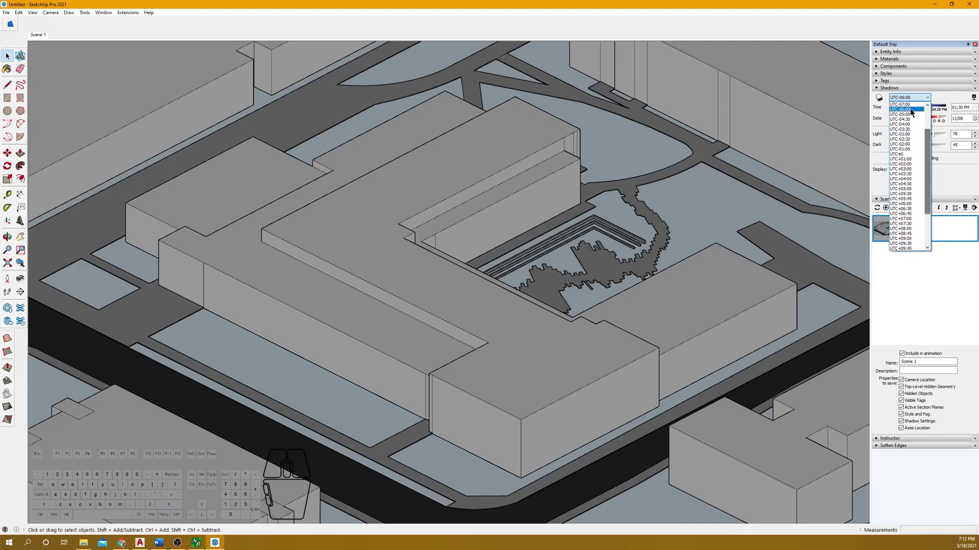
left_click(910, 113)
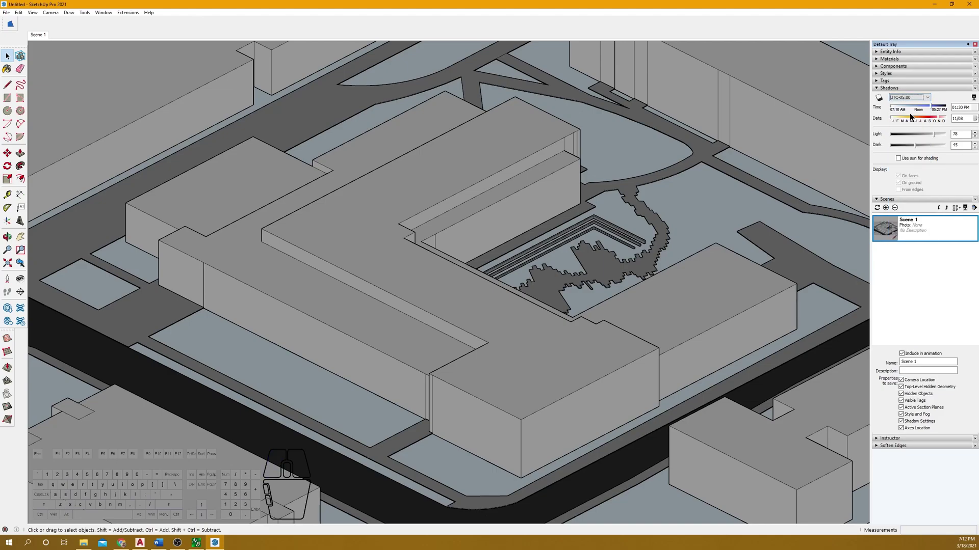
left_click(30, 13)
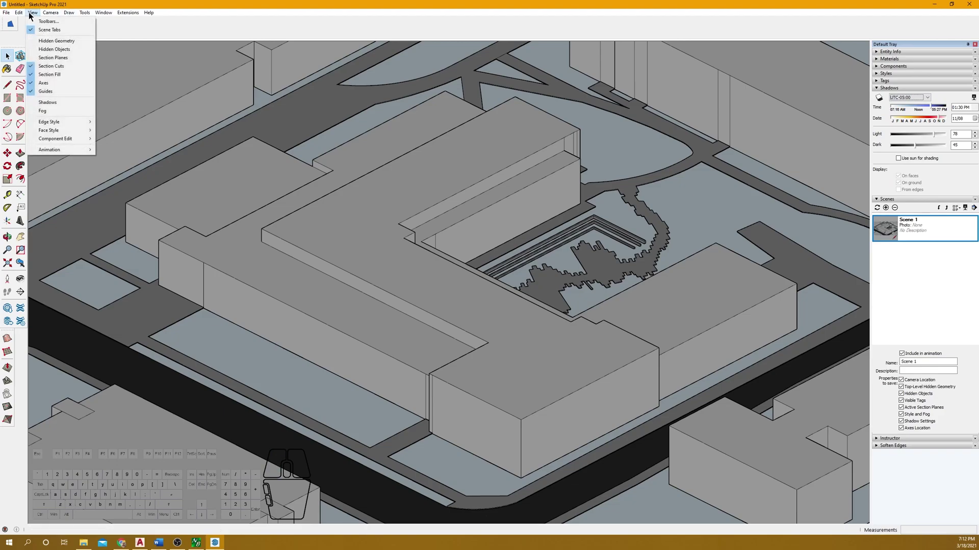
left_click(56, 103)
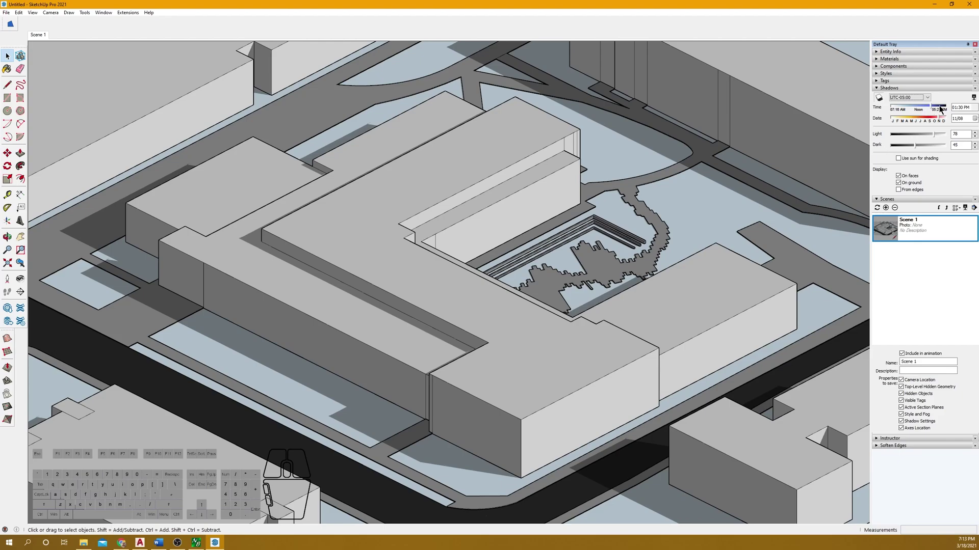
Set the shadow time to 08:00 AM and the shadow date to 06/18.
left_click_drag(930, 108, 907, 110)
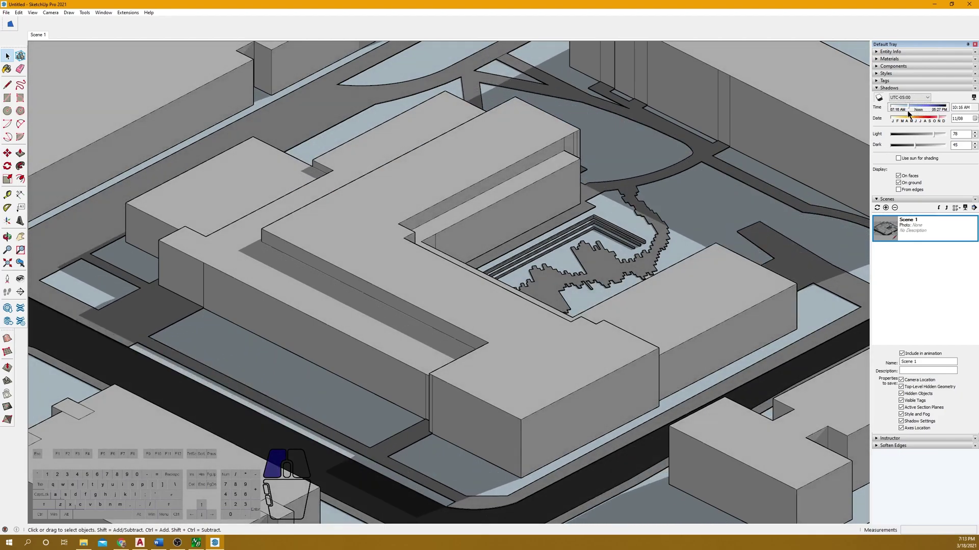
left_click(956, 108)
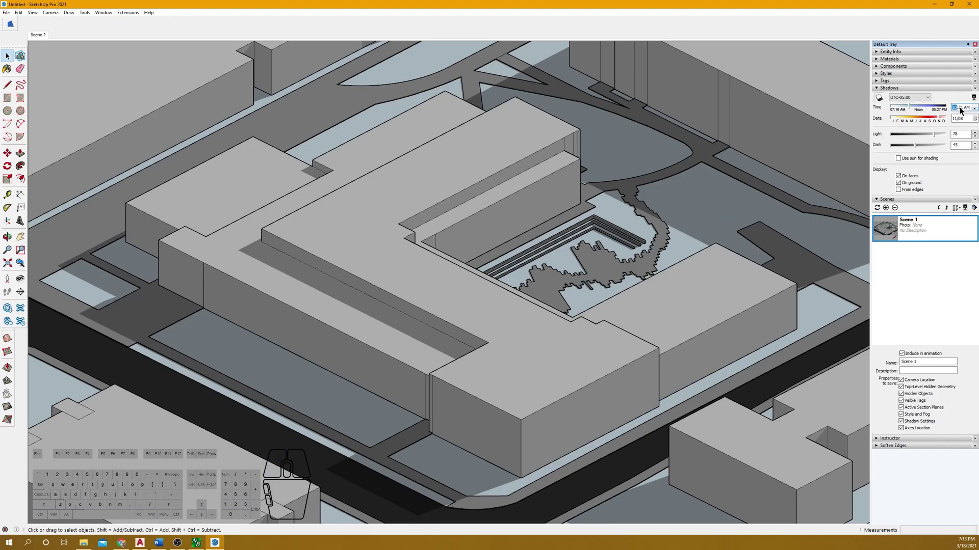
left_click(973, 109)
left_click(973, 109)
left_click(961, 108)
left_click(973, 109)
left_click(973, 109)
left_click(973, 109)
left_click(973, 109)
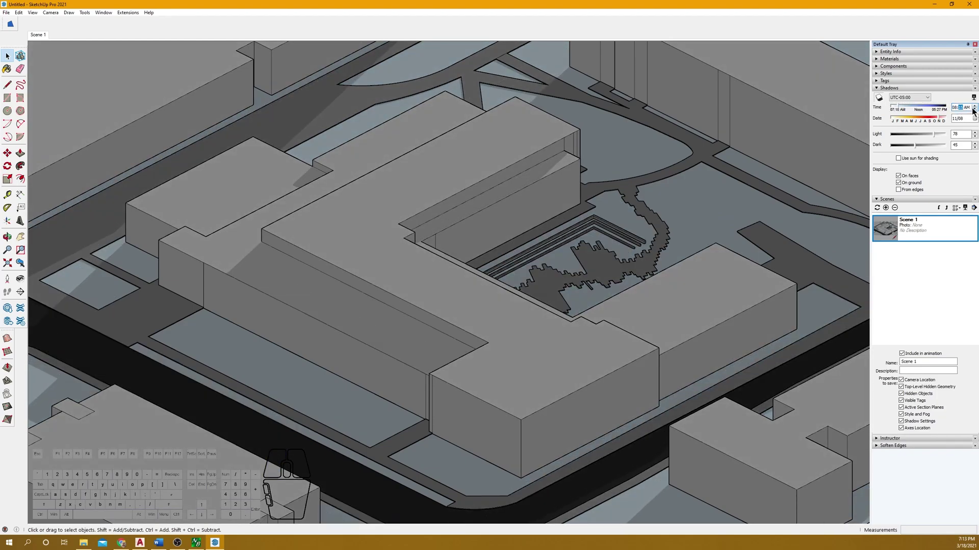
left_click(973, 110)
left_click(973, 109)
left_click(973, 109)
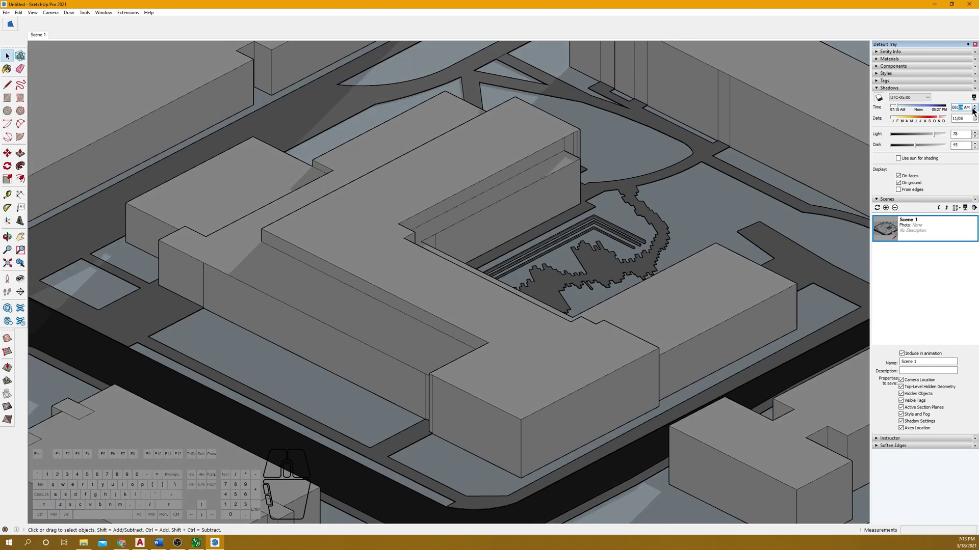
left_click(973, 109)
left_click_drag(926, 118, 916, 121)
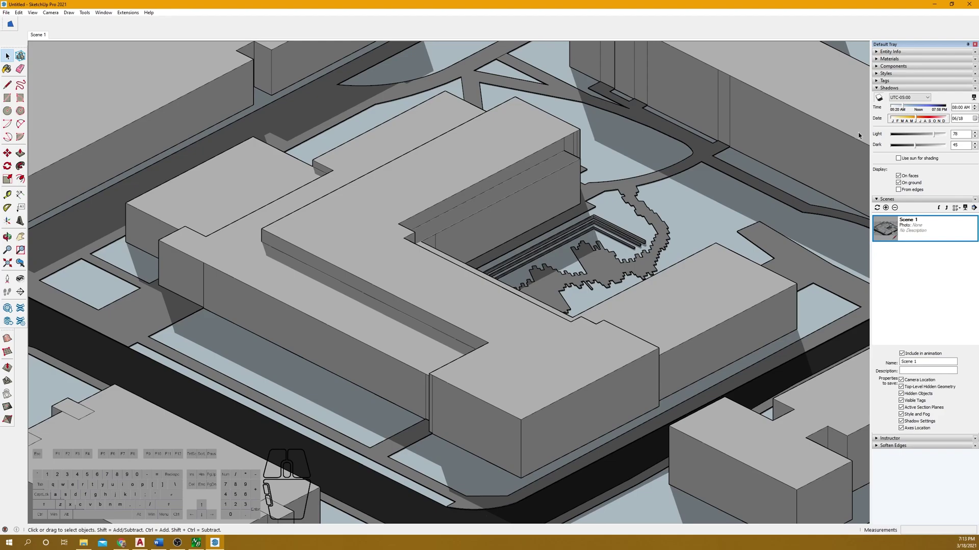
Add a scene with the current shadow settings and rename it "June 18th 8:00 AM".
left_click(885, 208)
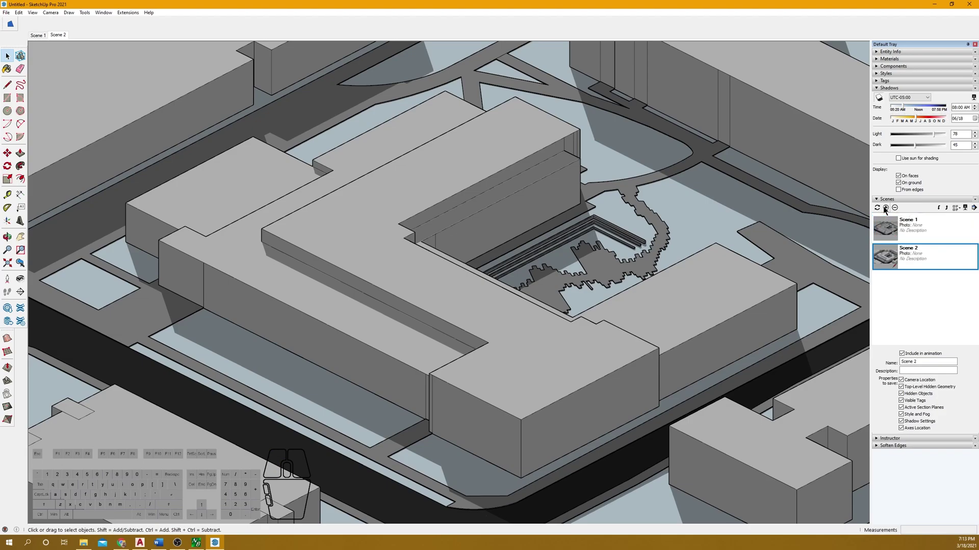
right_click(917, 249)
left_click(914, 274)
type("June")
type(" 18")
type("th *")
type("8")
type(":00 A")
type("M")
key("Return")
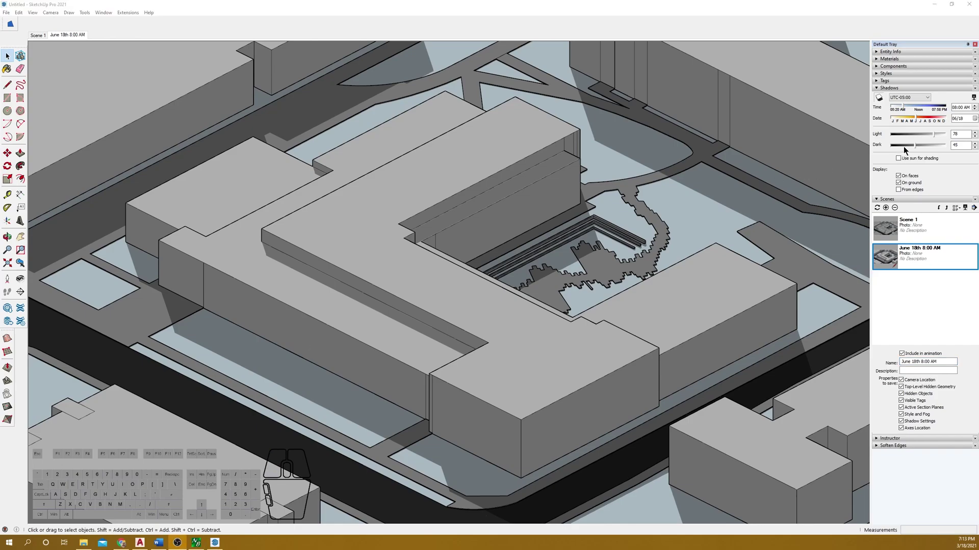
Set the shadow time to 10:00 AM, keeping the date at 06/18.
left_click(974, 106)
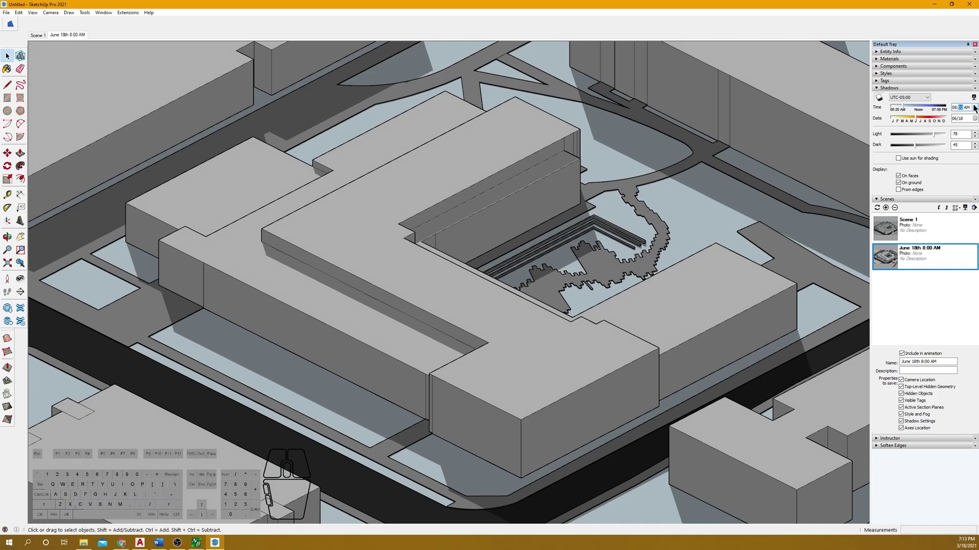
left_click(974, 106)
left_click(974, 105)
left_click(974, 106)
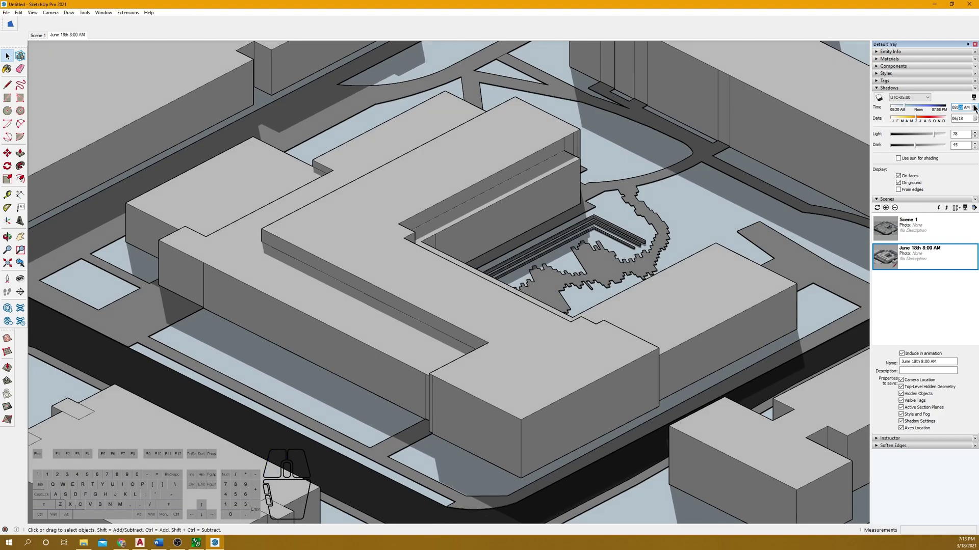
left_click(974, 106)
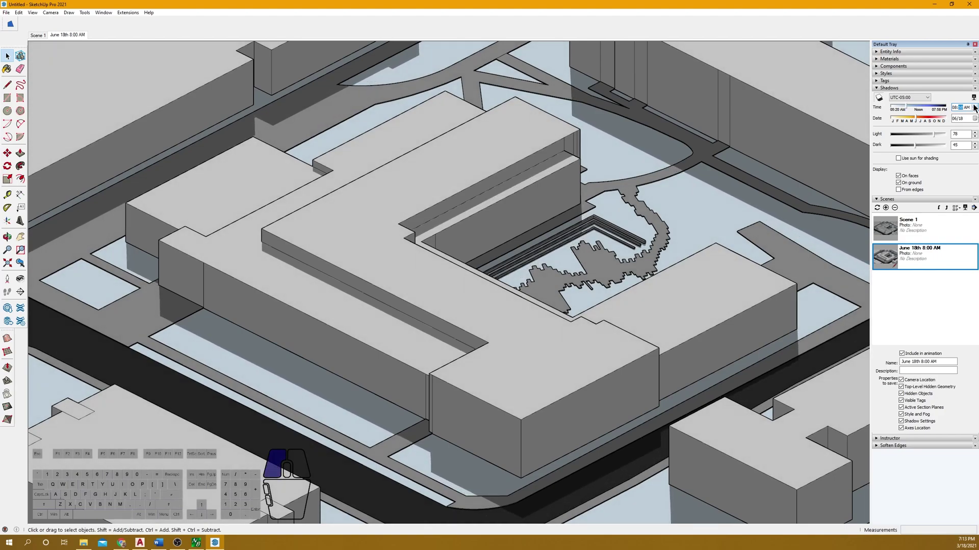
left_click(974, 106)
left_click(954, 108)
left_click(974, 106)
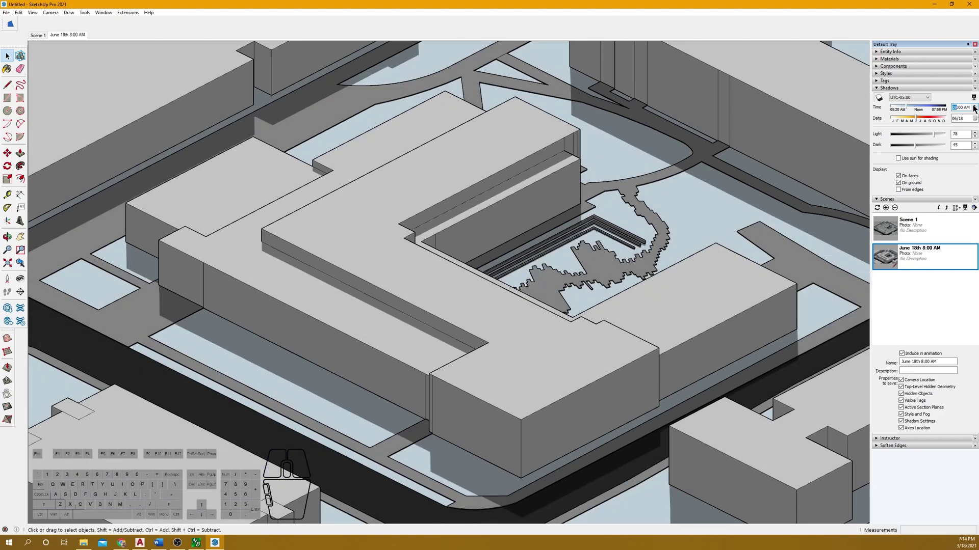
left_click(974, 106)
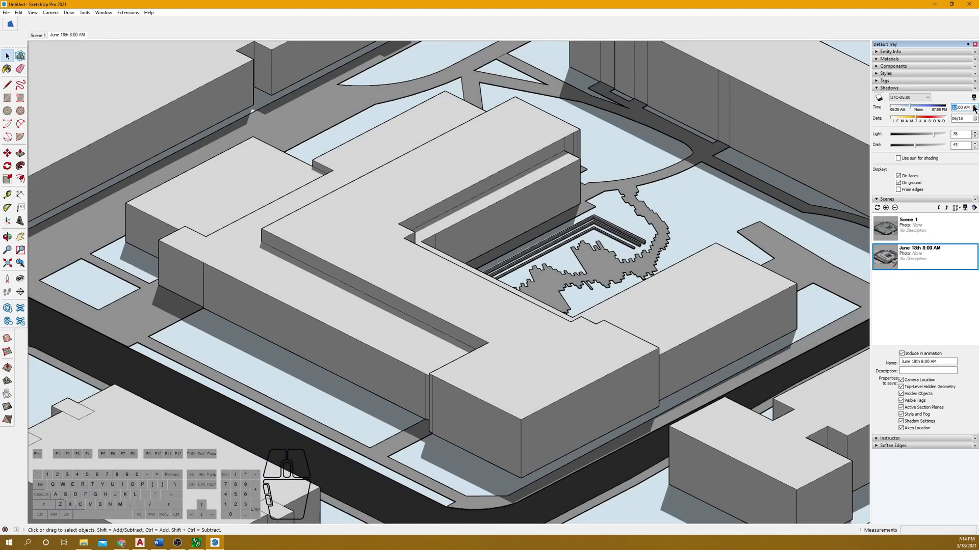
Add another scene with the current shadow settings and rename it "June 18th 10:00 AM".
left_click(885, 207)
right_click(913, 280)
left_click(919, 302)
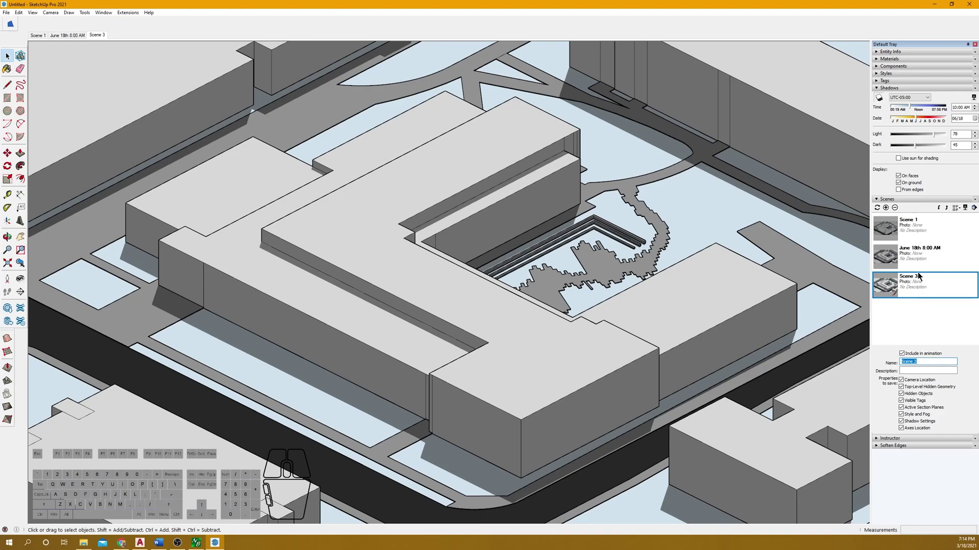
type("June 18th 10:00 AM")
key("Return")
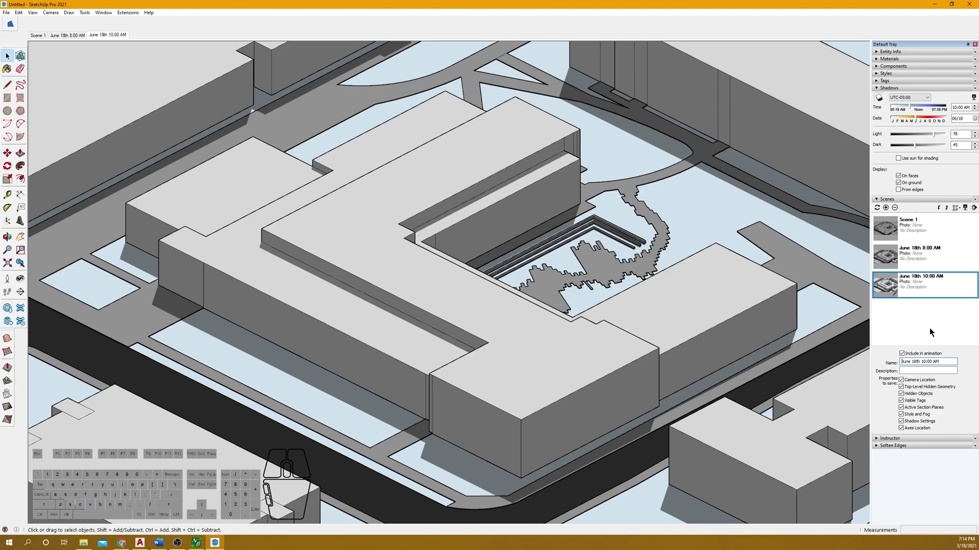
Switch through the June 18th scenes from 8:00 AM to 2:00 PM to compare how the building shadows change.
left_click(920, 265)
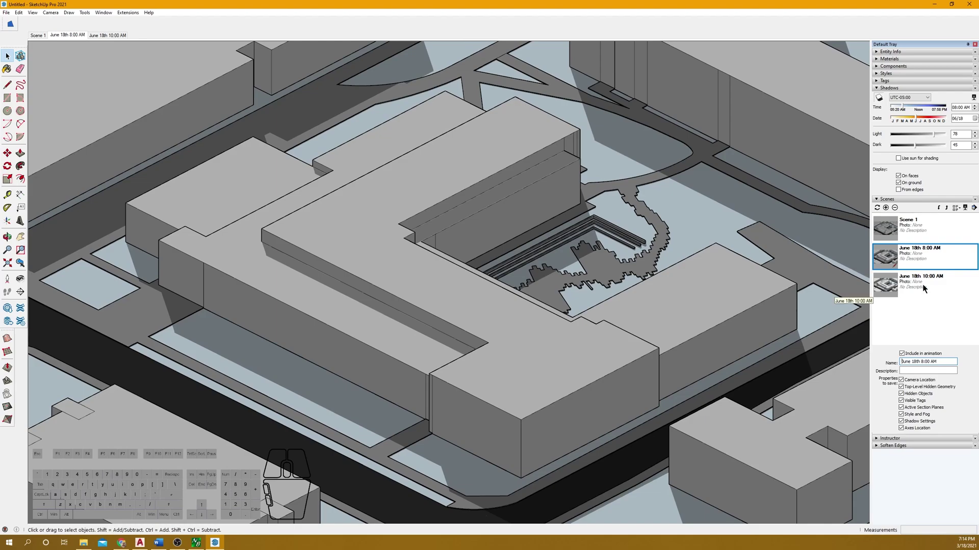
left_click(922, 283)
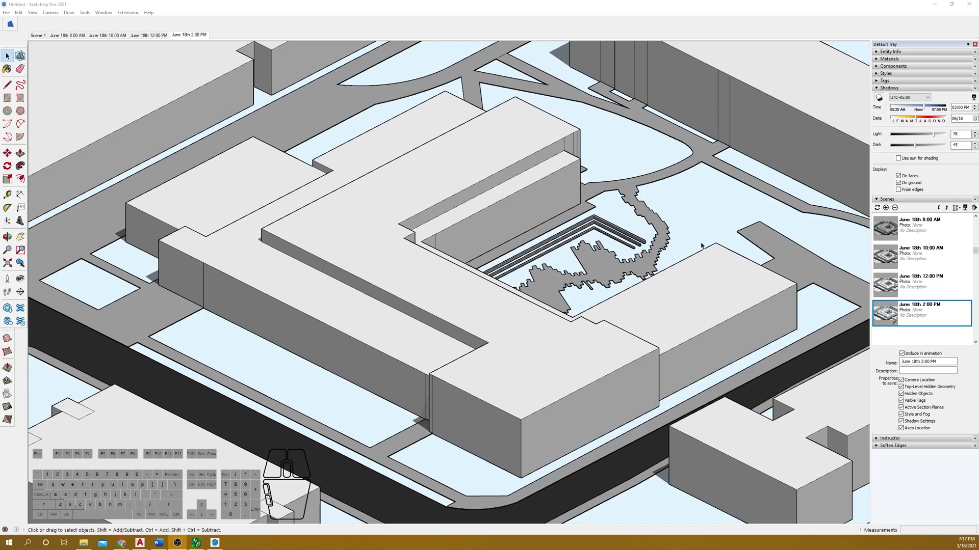
double_click(942, 233)
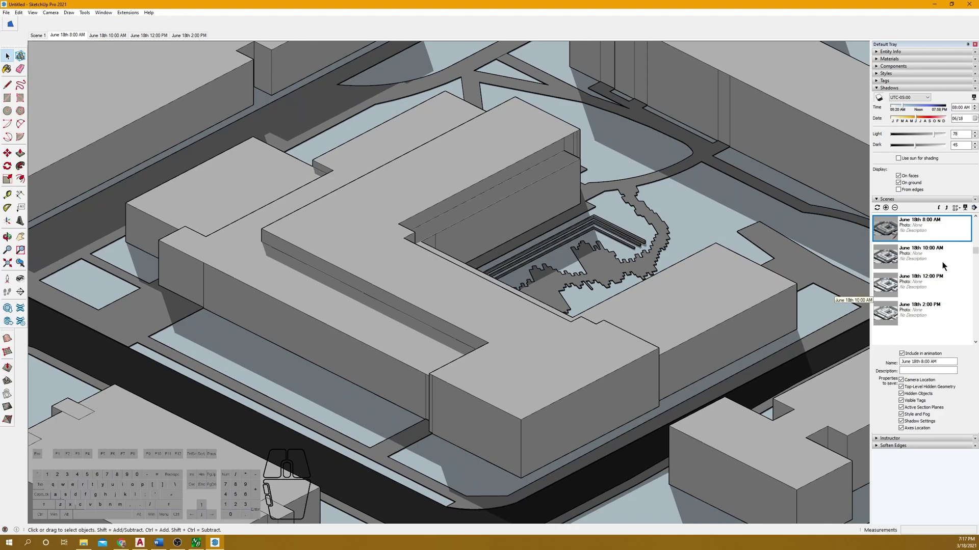
double_click(940, 257)
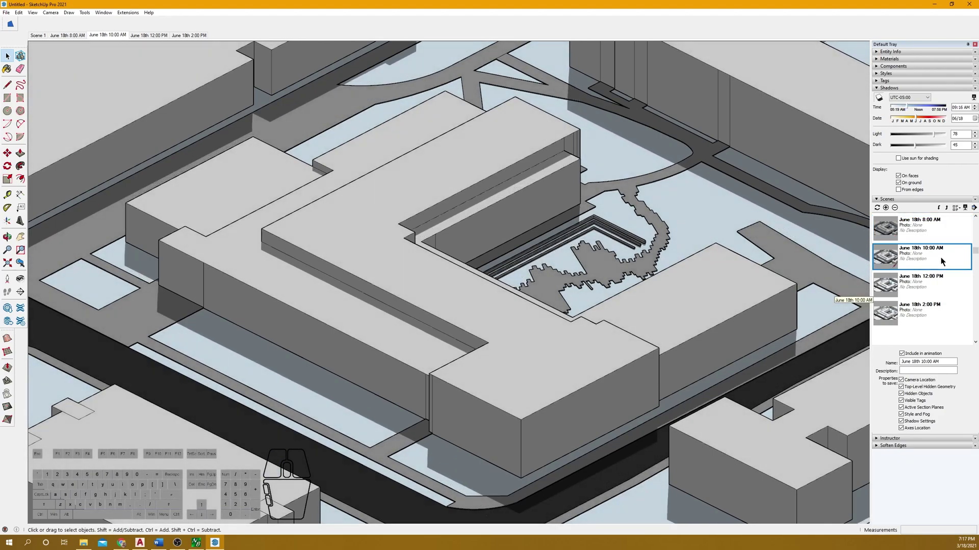
double_click(949, 286)
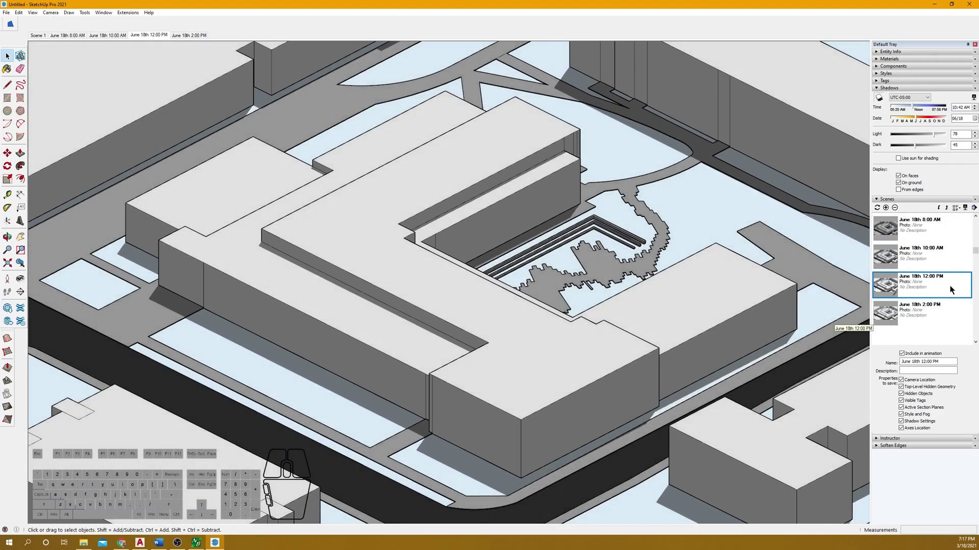
double_click(940, 307)
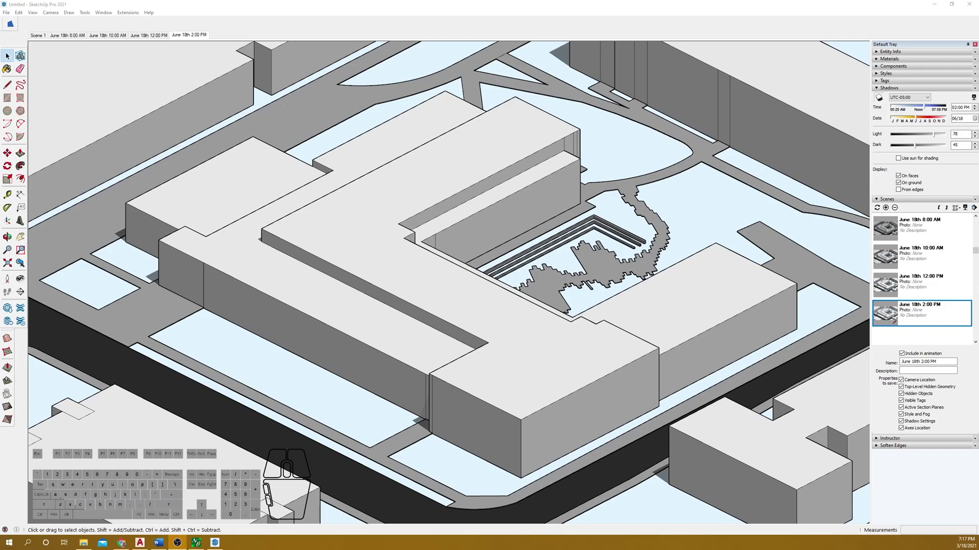
Activate the June 18th 8:00 AM scene and prepare a 2D graphic export named "June 18th 8AM".
scroll(917, 237, "up", 1)
double_click(925, 252)
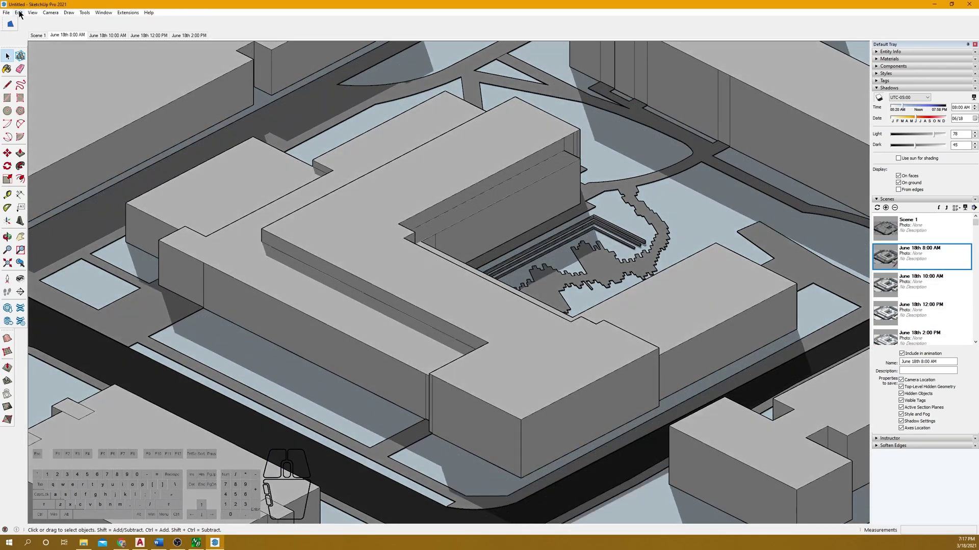
left_click(6, 13)
mouse_move(83, 149)
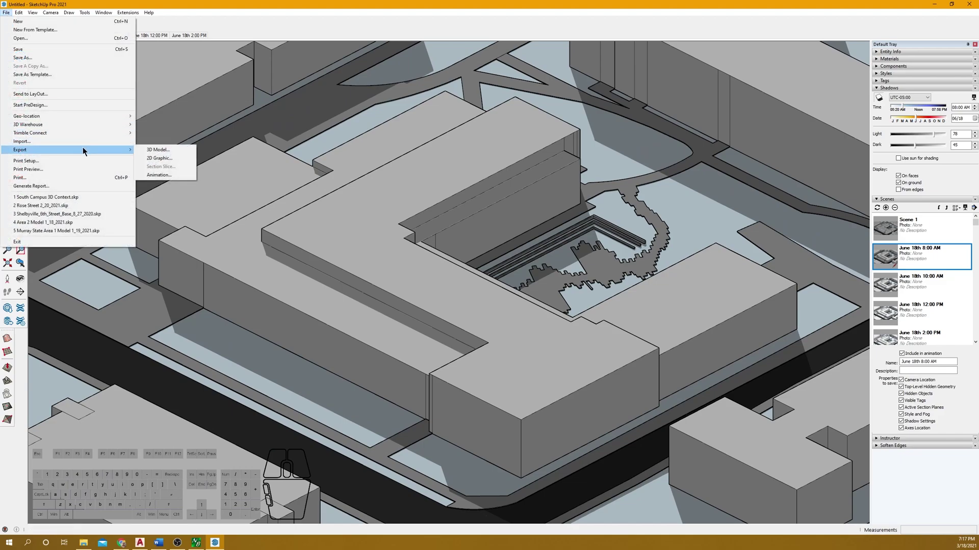
left_click(158, 158)
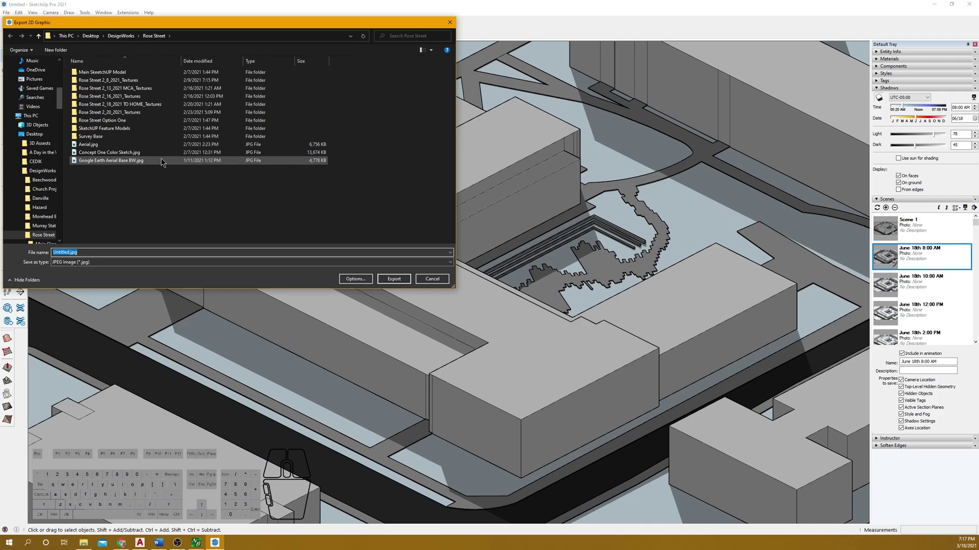
left_click(105, 252)
left_click_drag(82, 252, 8, 250)
type("Ju")
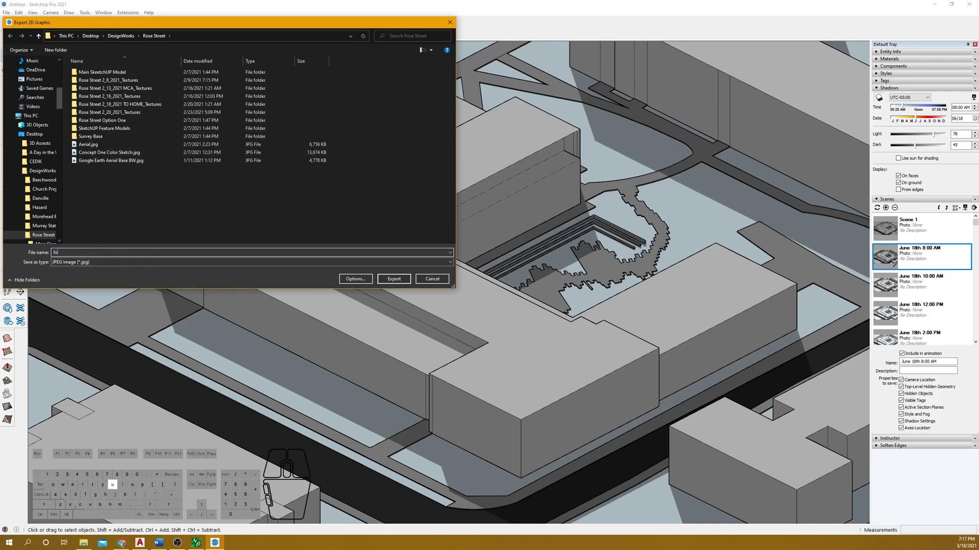
type("ne 18th 8AM")
Examine the 2D graphic file formats and the JPEG size and quality options, and leave the export without saving.
left_click(164, 262)
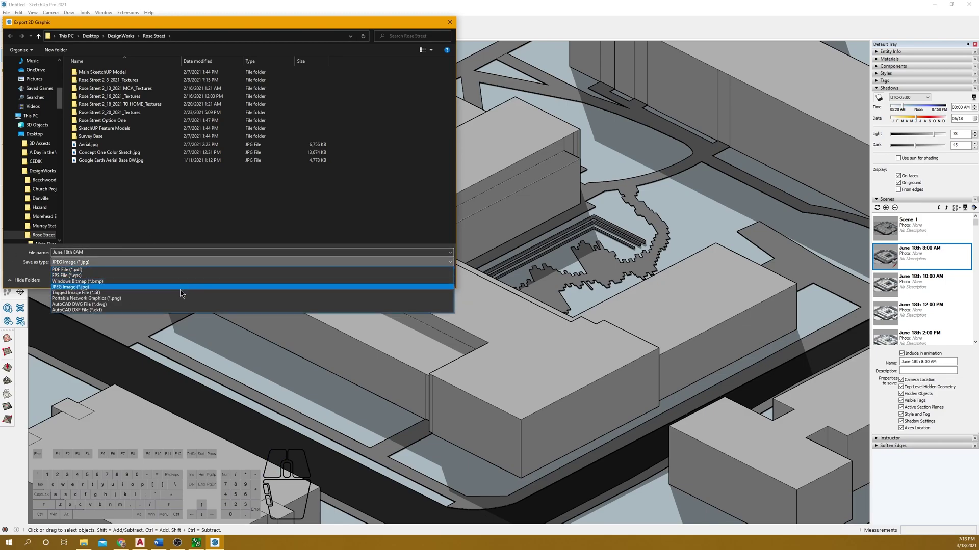
left_click(102, 262)
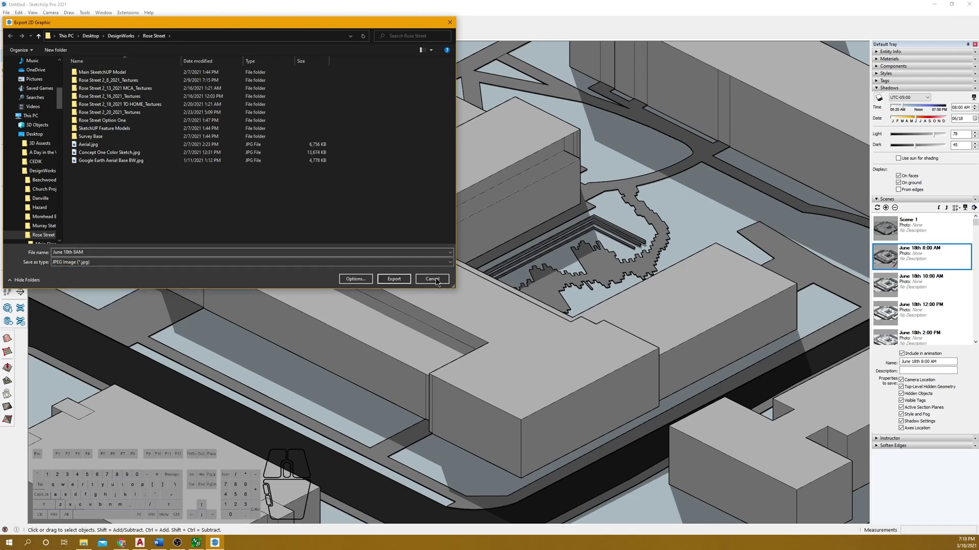
left_click(355, 279)
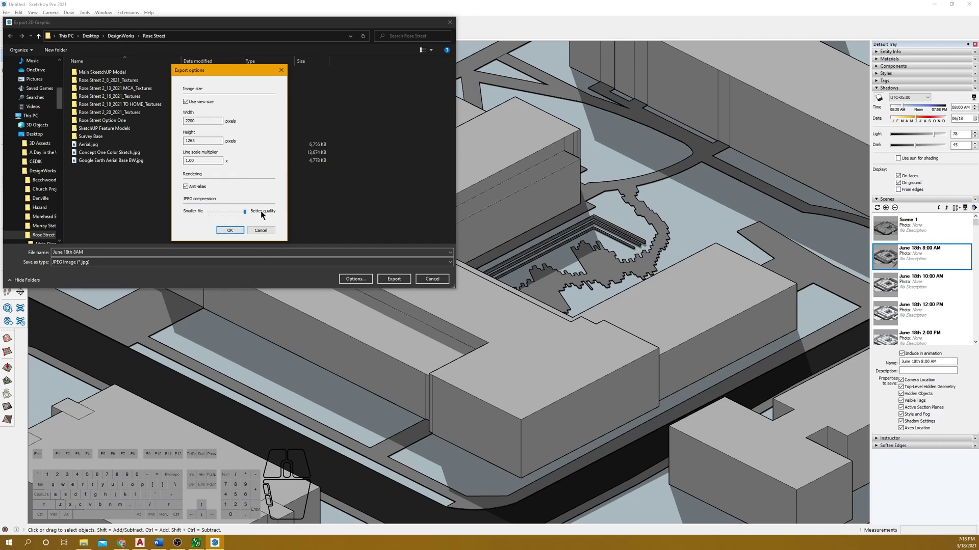
left_click(229, 230)
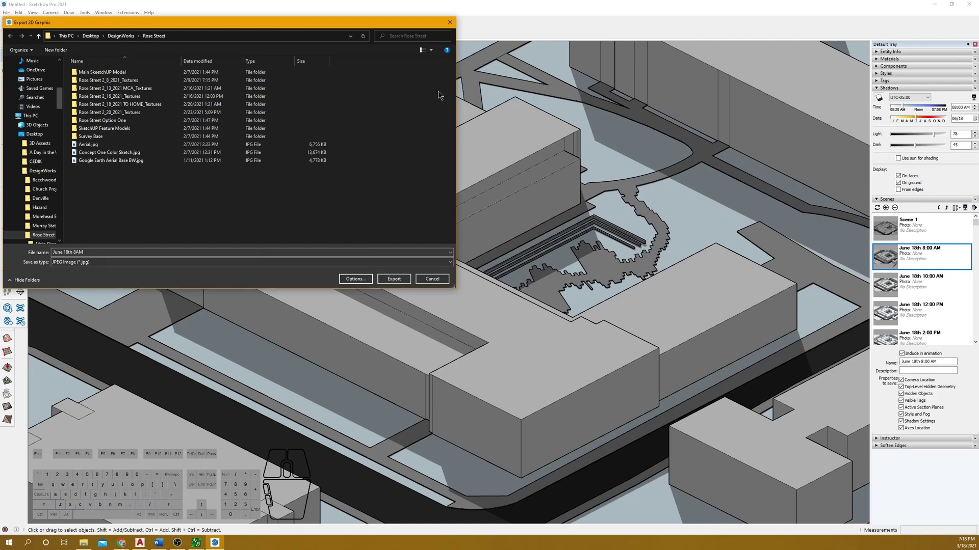
left_click(449, 22)
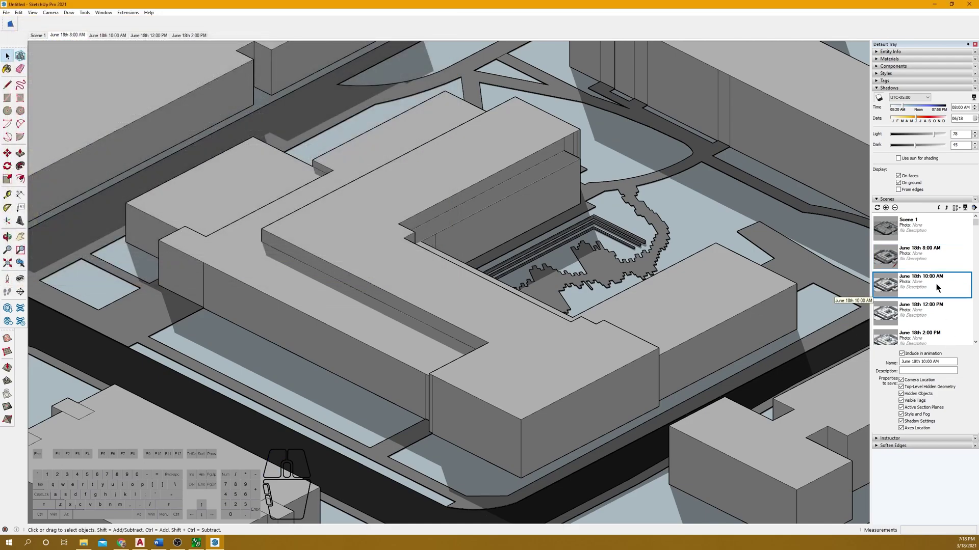
View the later June 18th scenes, from 10:00 AM through 12:00 PM to 2:00 PM.
left_click(936, 283)
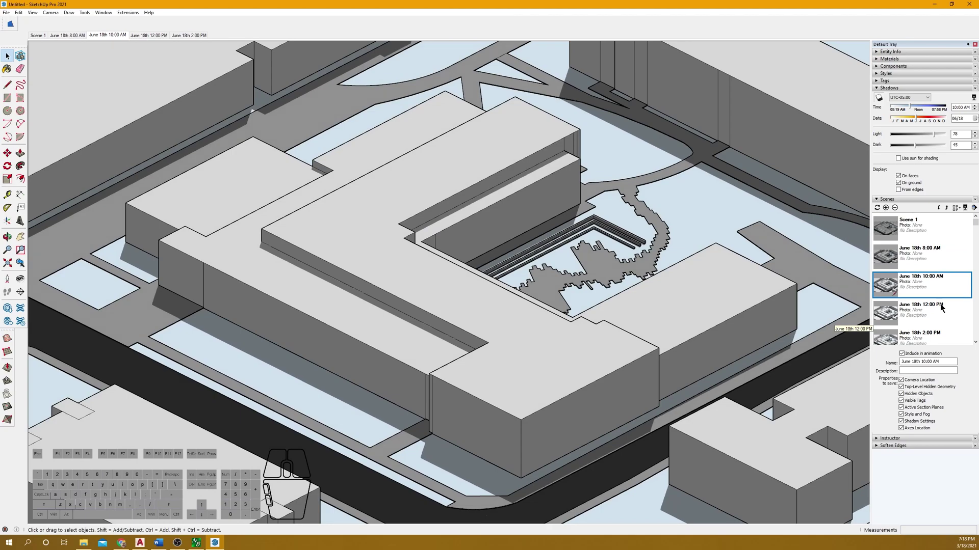
left_click(940, 306)
left_click(936, 312)
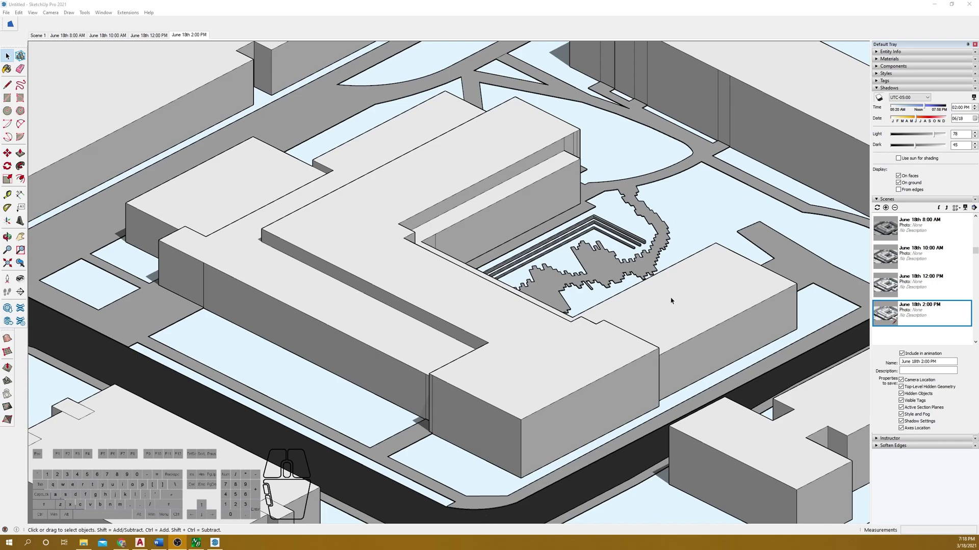
Apply the Fineliner style from the Sketchy Edges collection and raise its edge level of detail to the maximum.
left_click(894, 75)
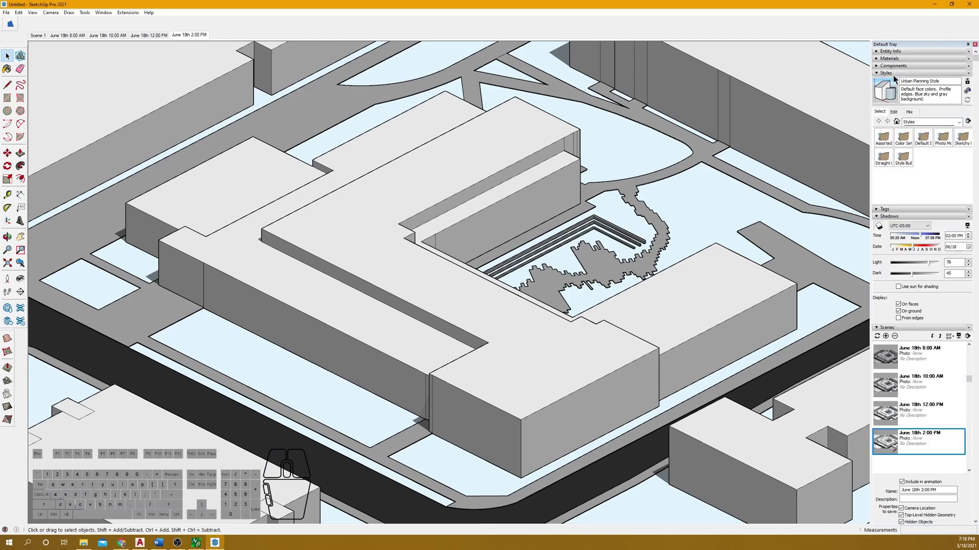
left_click(933, 123)
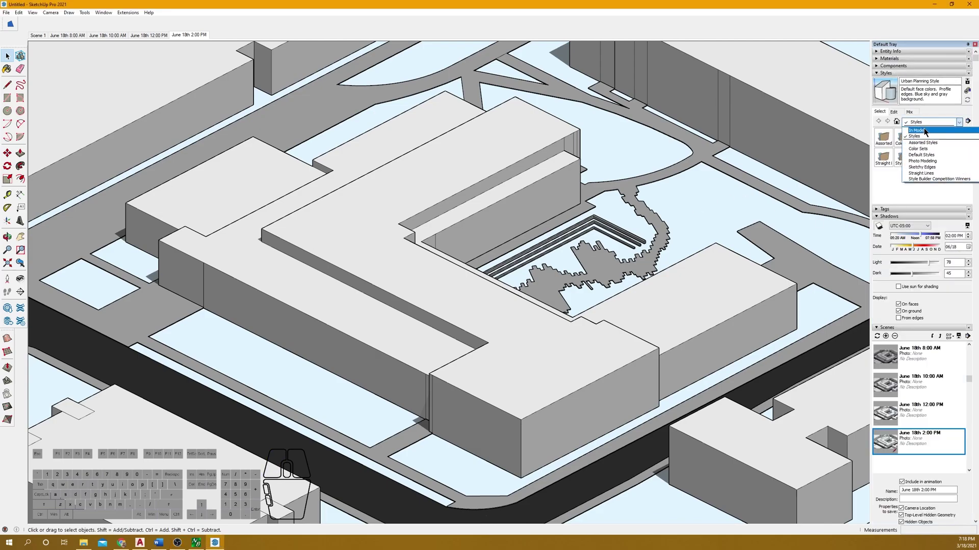
left_click(922, 167)
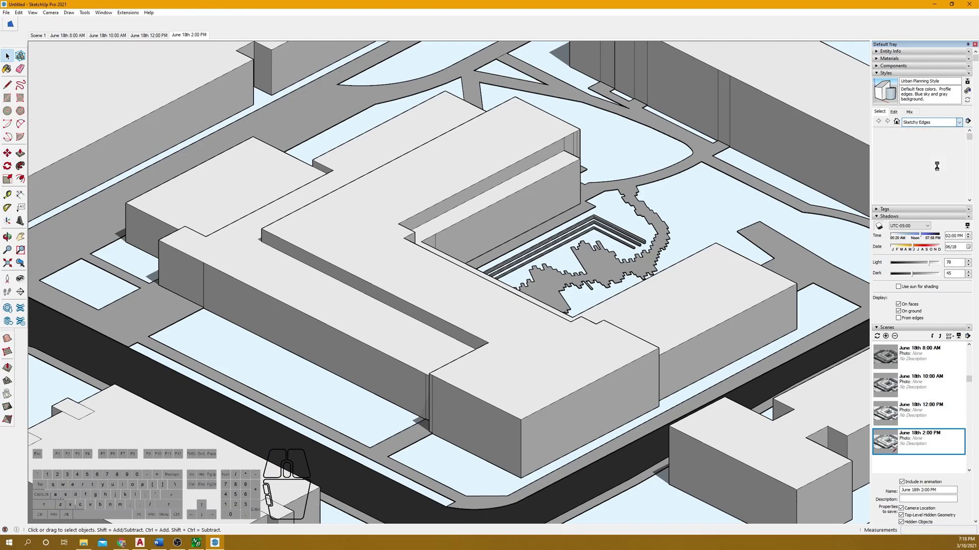
left_click(906, 193)
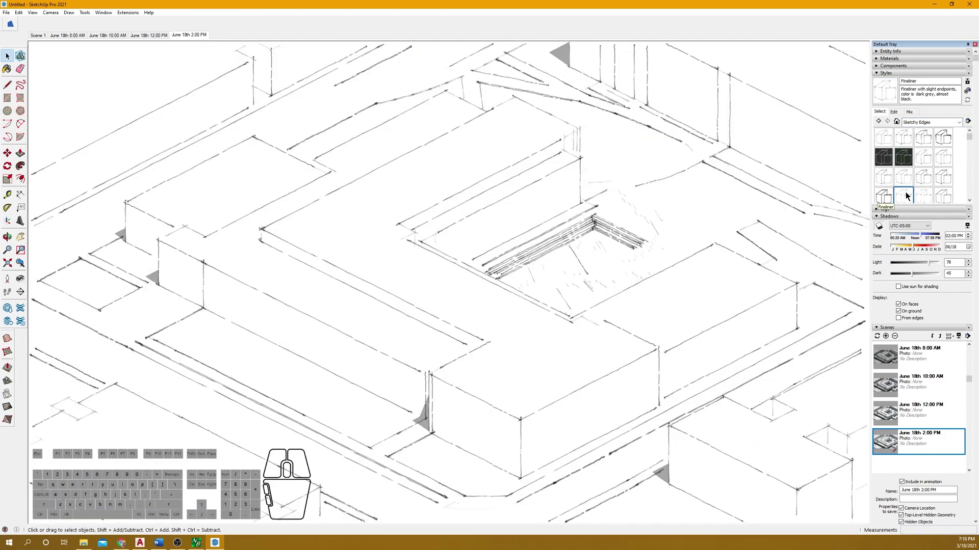
left_click(894, 112)
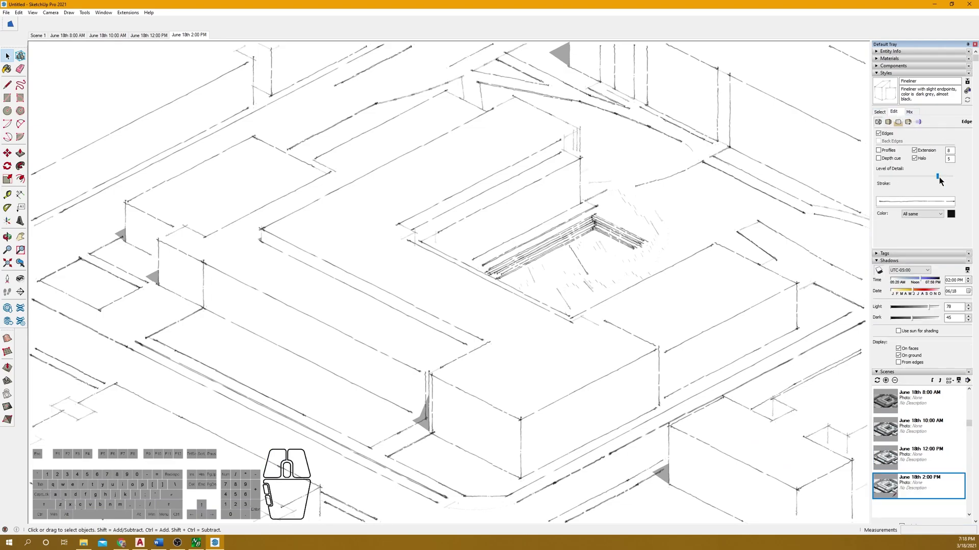
left_click_drag(950, 176, 950, 176)
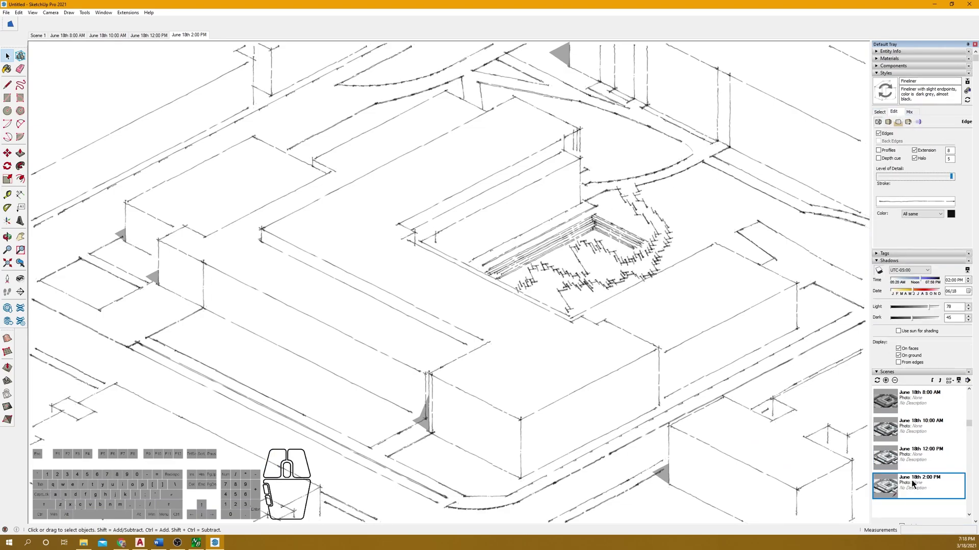
Add a scene, saving the style changes as a new style, and rename the scene "June 18th 12PM Sketchy".
scroll(898, 400, "down", 1)
left_click(886, 380)
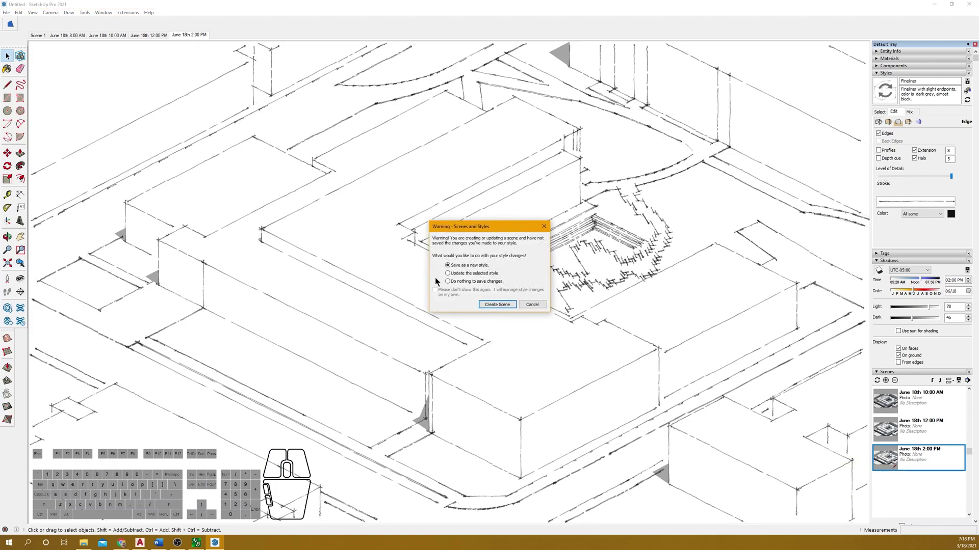
left_click(497, 304)
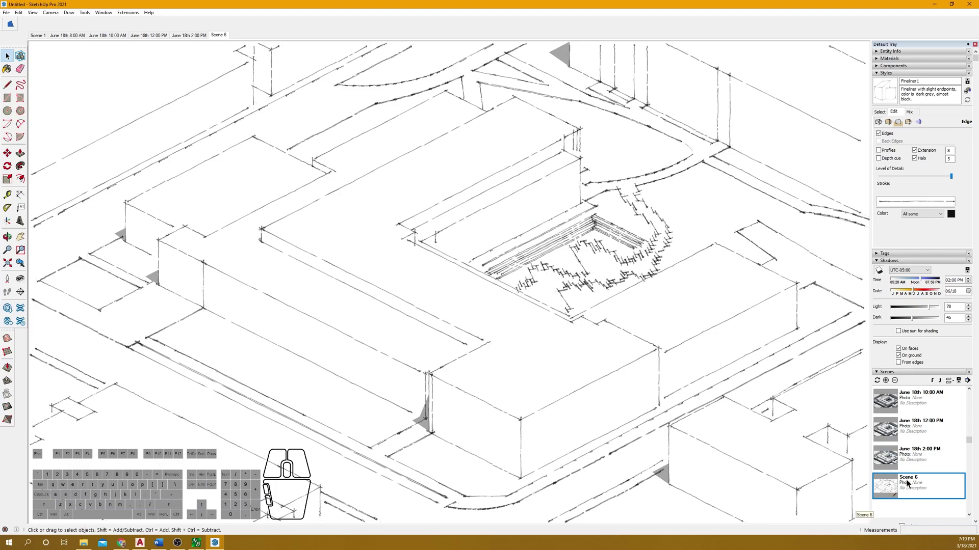
scroll(913, 483, "down", 5)
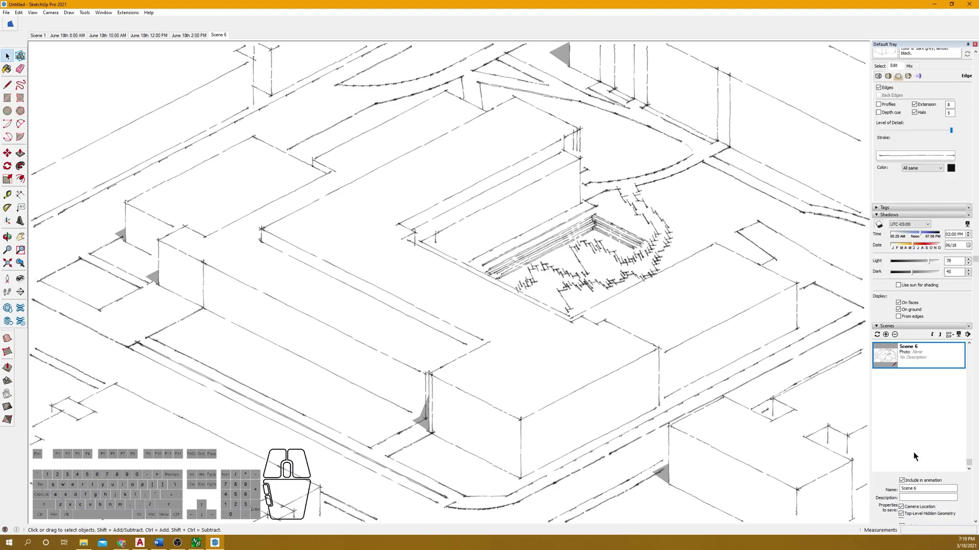
left_click(925, 443)
left_click_drag(925, 443, 840, 437)
type("June 18th")
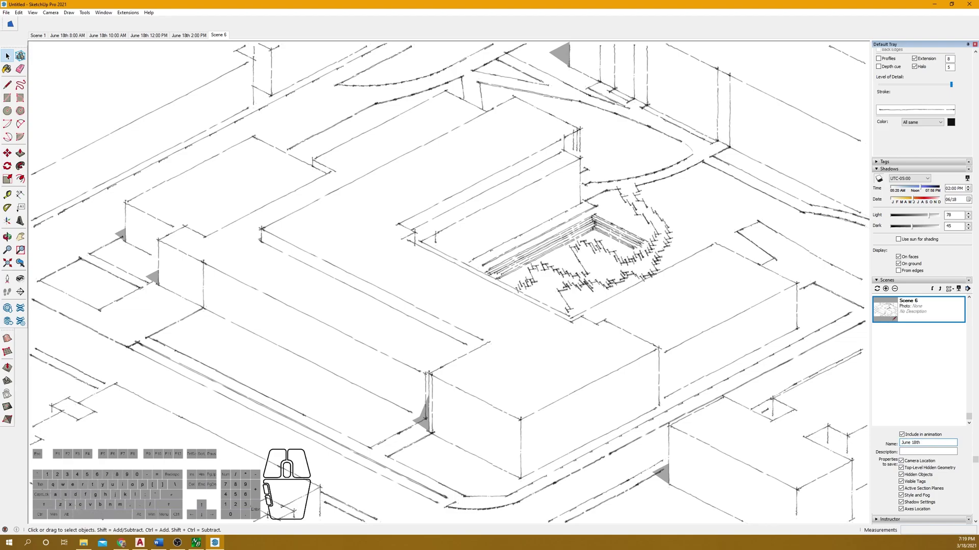
type(" 12PM Sketchy")
left_click(839, 368)
Switch between the June 18th 2:00 PM scene and the June 18th 12PM Sketchy scene to compare their styles.
scroll(933, 327, "up", 1)
double_click(935, 309)
double_click(934, 331)
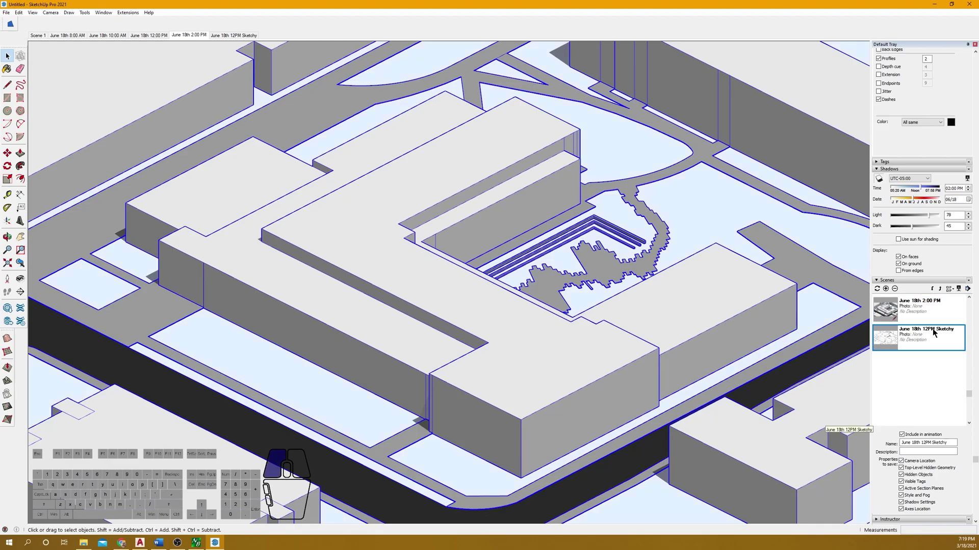
left_click(933, 317)
double_click(934, 320)
scroll(929, 342, "up", 1)
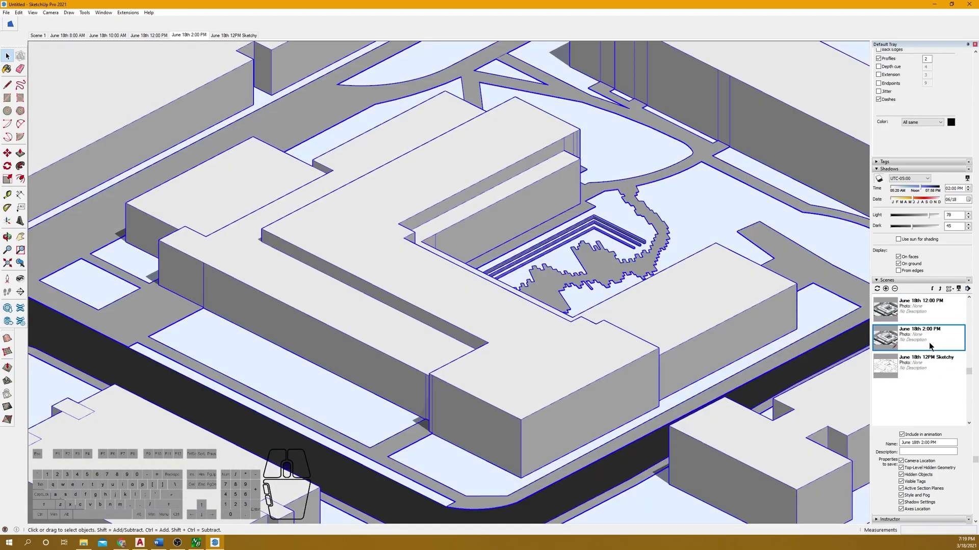
double_click(928, 361)
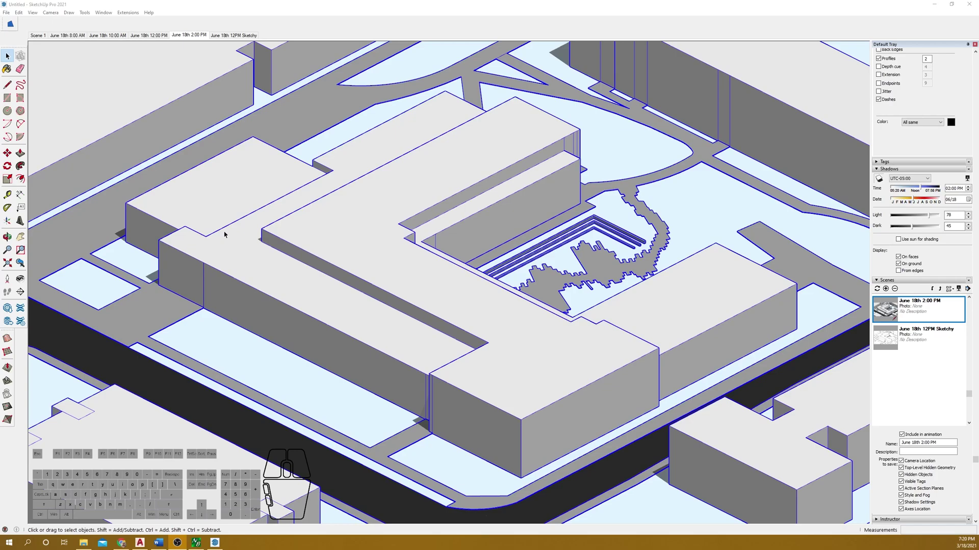
Show the Section toolbar and dock it vertically with the other drawing tool sets.
left_click(34, 13)
left_click(48, 21)
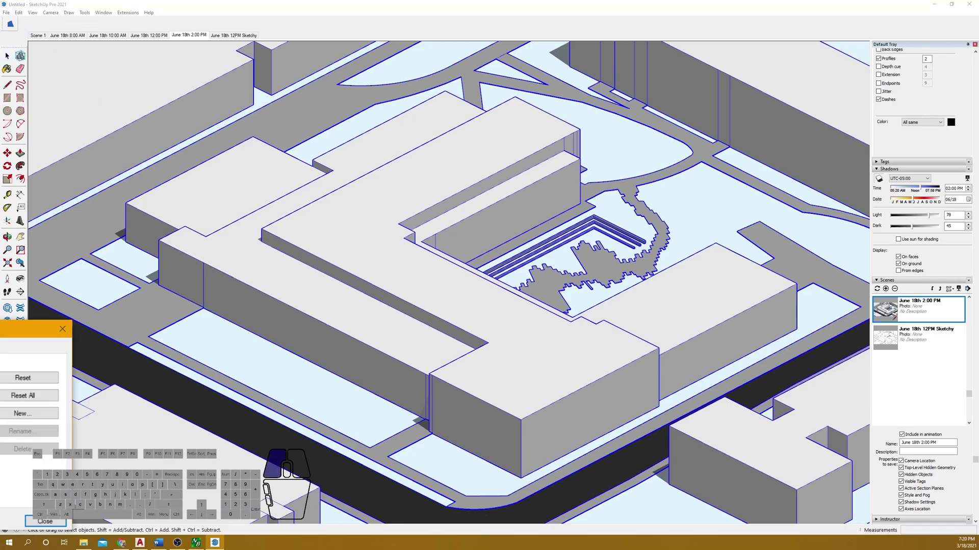
mouse_move(395, 258)
left_mouse_down()
mouse_move(396, 270)
mouse_move(323, 271)
left_mouse_up()
left_click(317, 287)
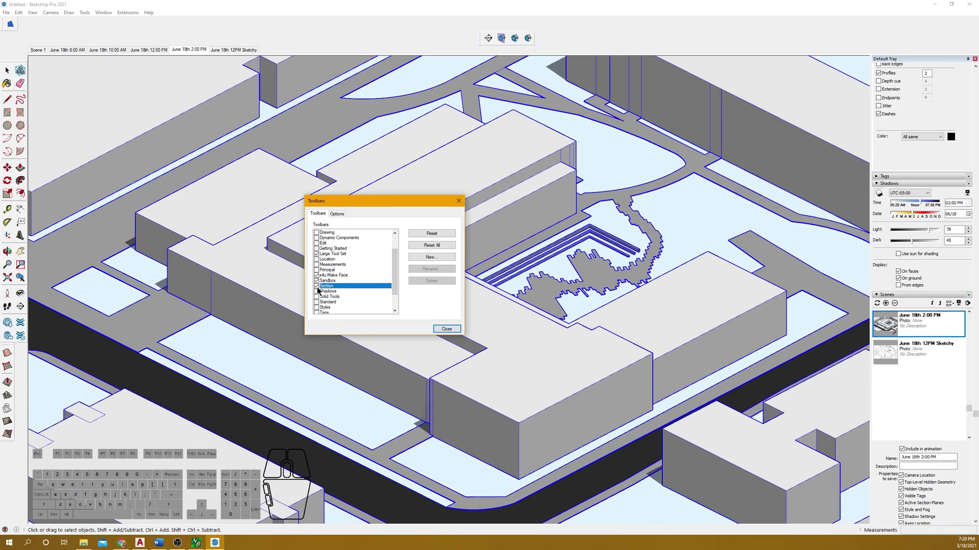
left_click(446, 329)
left_click_drag(481, 39, 12, 427)
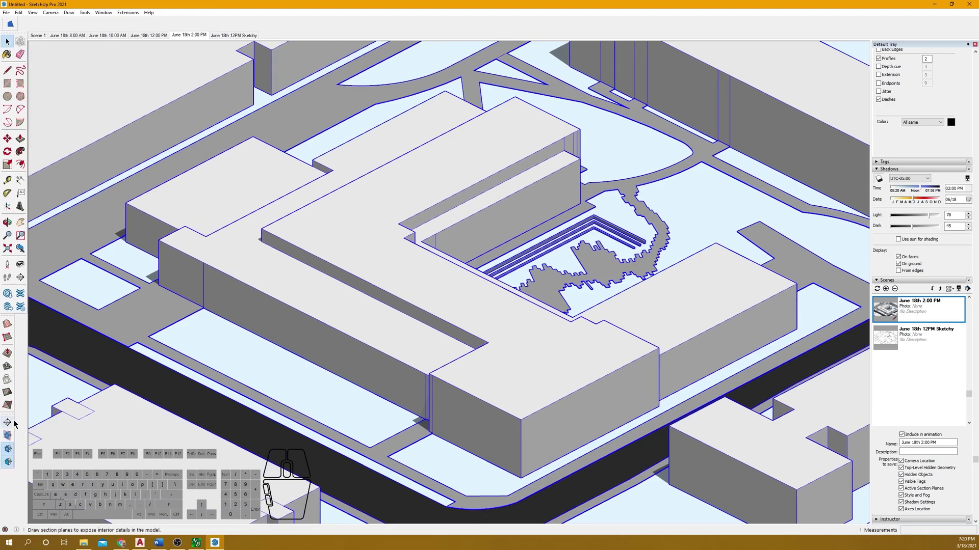
Place a section plane on the end face of the lowest stepped bench in the courtyard.
left_click(12, 427)
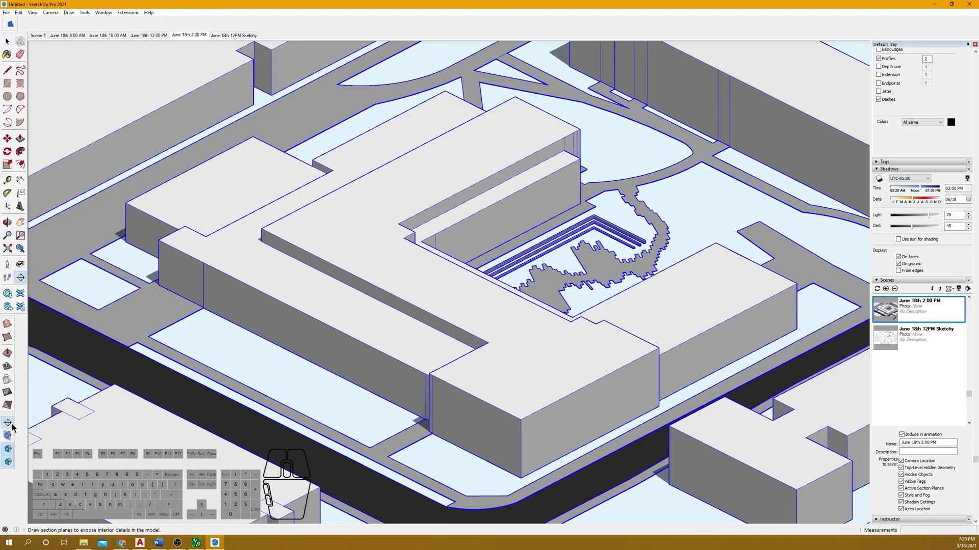
scroll(199, 278, "down", 3)
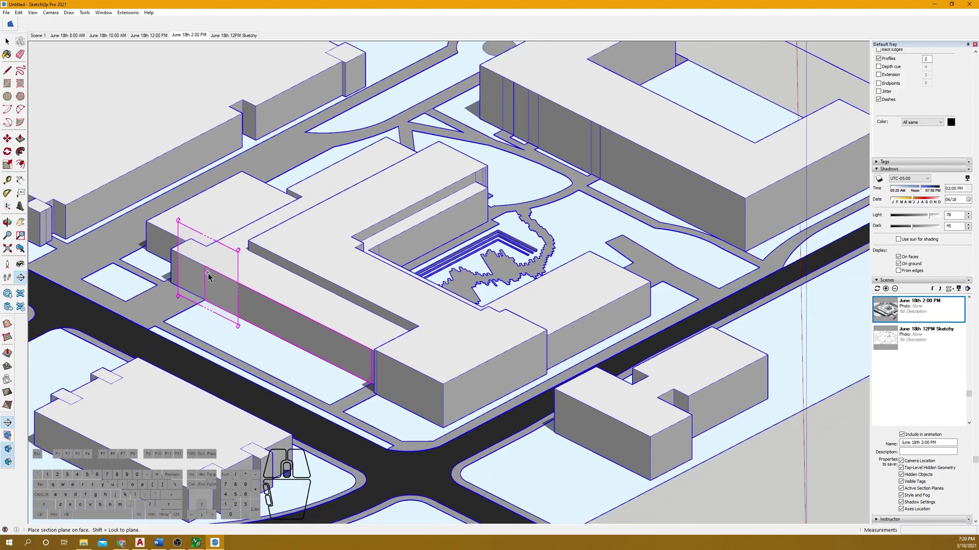
scroll(481, 262, "up", 5)
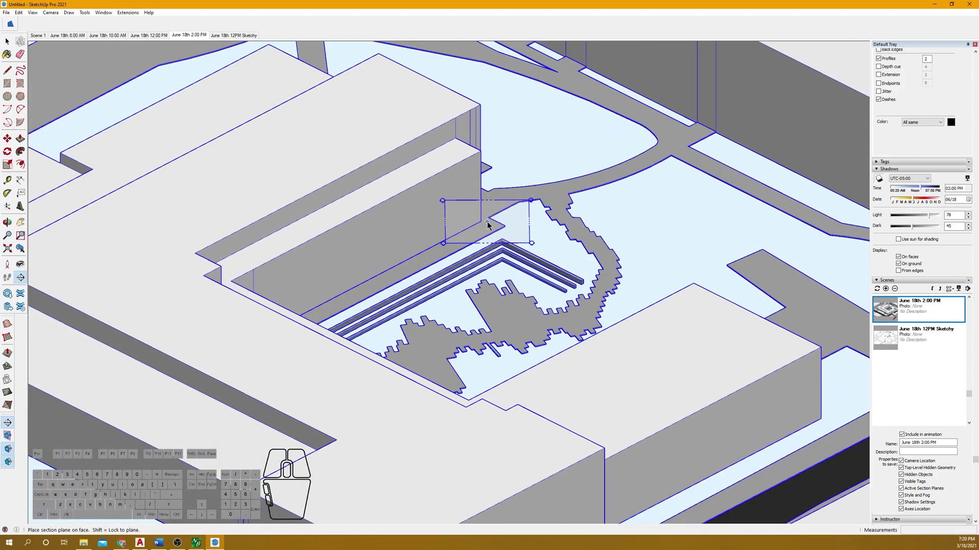
mouse_move(487, 225)
middle_mouse_down()
mouse_move(382, 240)
mouse_move(277, 233)
mouse_move(207, 281)
mouse_move(462, 272)
mouse_move(636, 221)
mouse_move(530, 313)
mouse_move(306, 288)
middle_mouse_up()
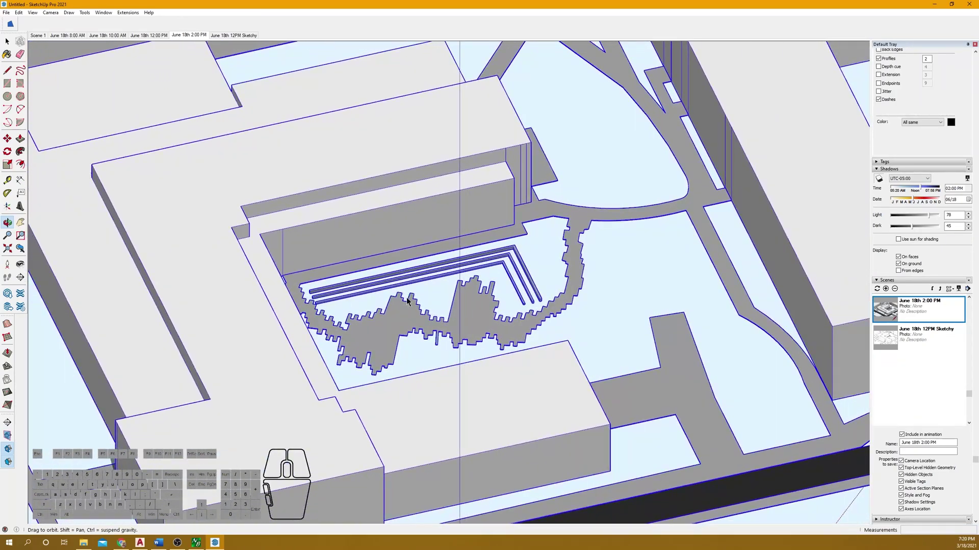
scroll(294, 287, "up", 4)
scroll(316, 280, "up", 9)
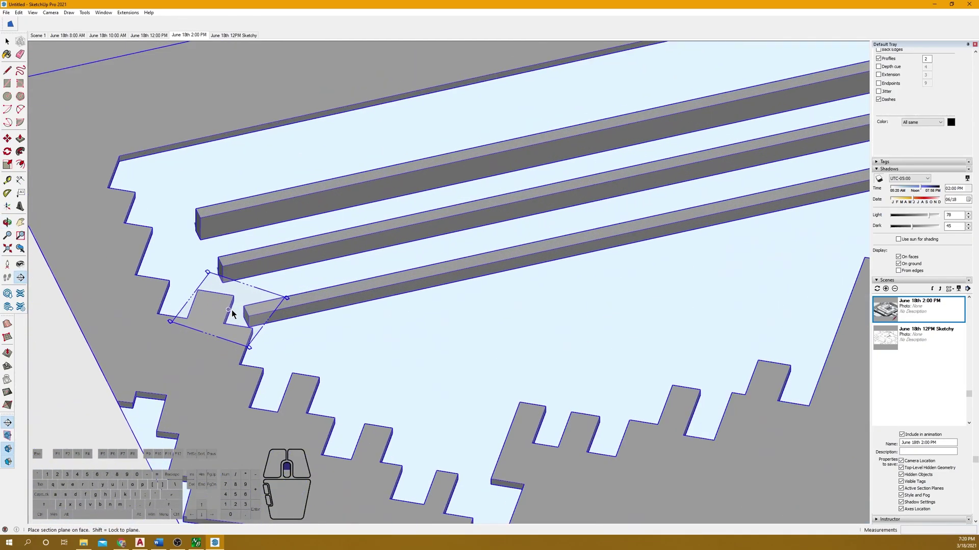
scroll(244, 317, "up", 5)
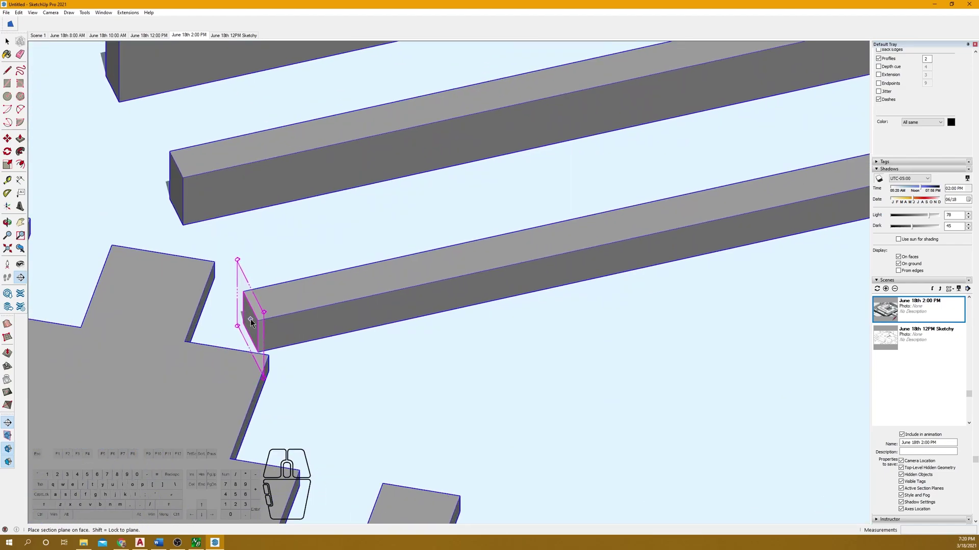
left_click(250, 320)
Name the new section plane "Courtyard Section" and keep its symbol as 1.
left_click_drag(475, 252, 409, 255)
type("C")
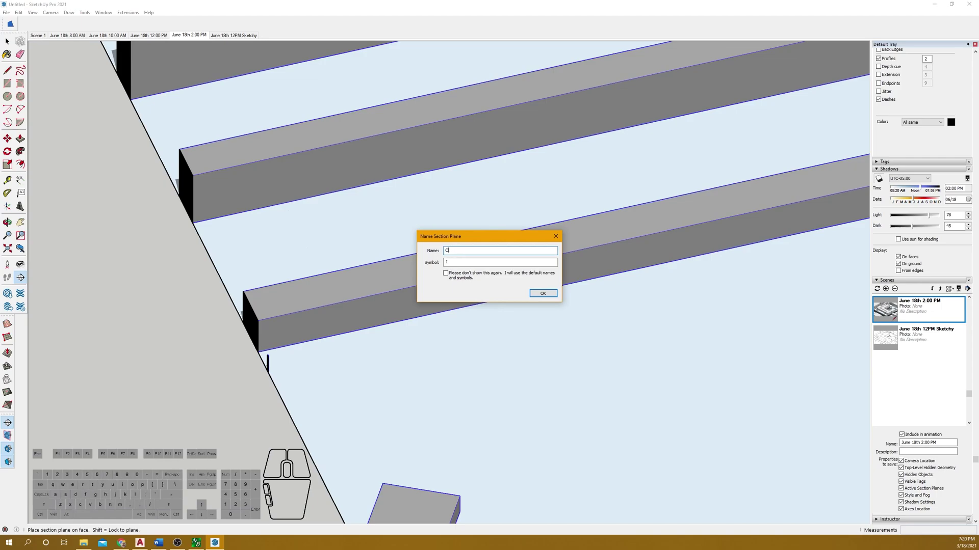
type("purtrtyard ")
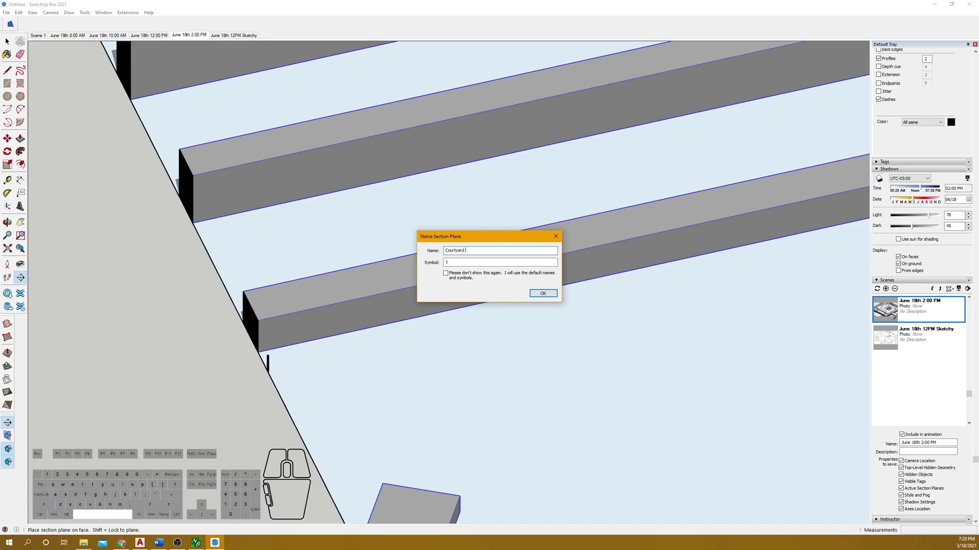
type("Section")
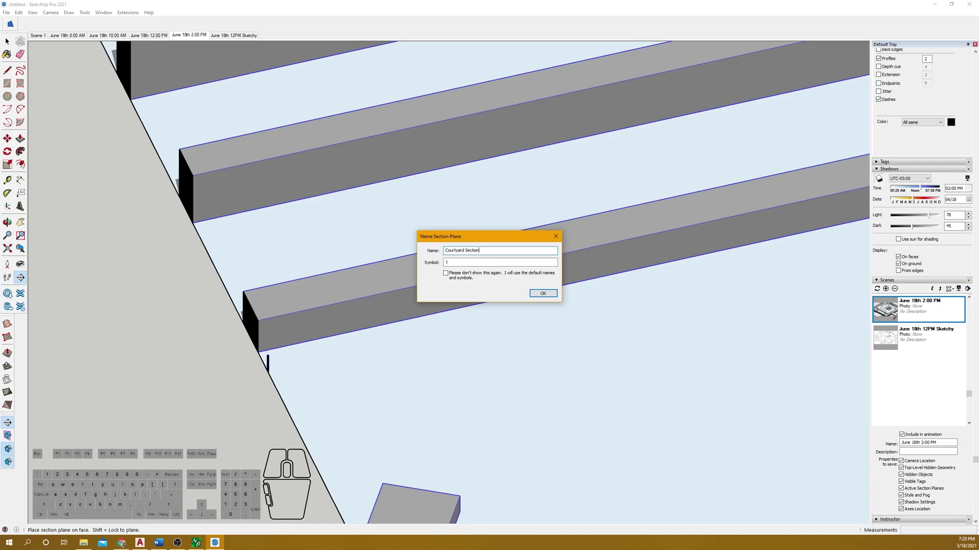
left_click(542, 294)
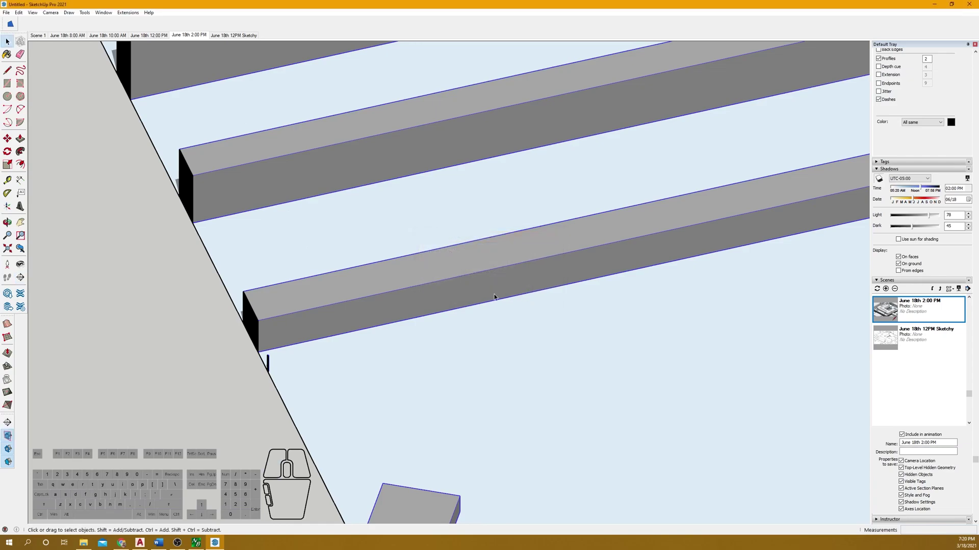
Toggle the display of section planes, section cuts and section fill off and back on, one at a time.
scroll(391, 283, "down", 3)
scroll(391, 283, "down", 3)
middle_click_drag(390, 282, 274, 155)
scroll(274, 158, "up", 5)
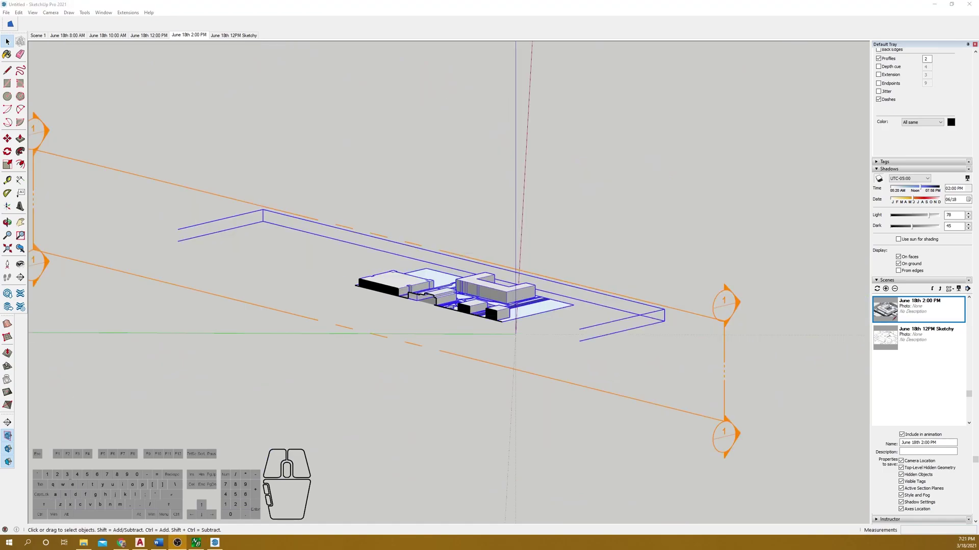
left_click(7, 436)
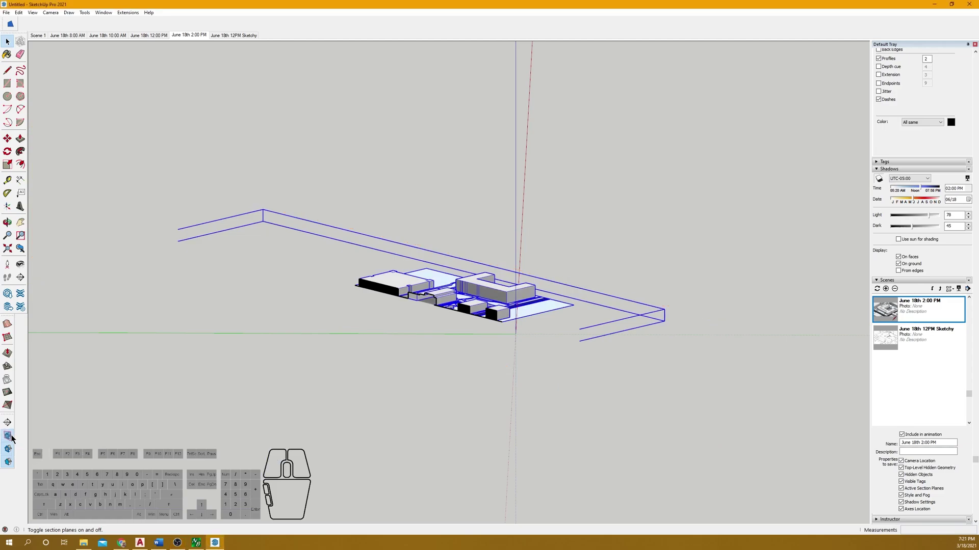
left_click(11, 437)
left_click(10, 450)
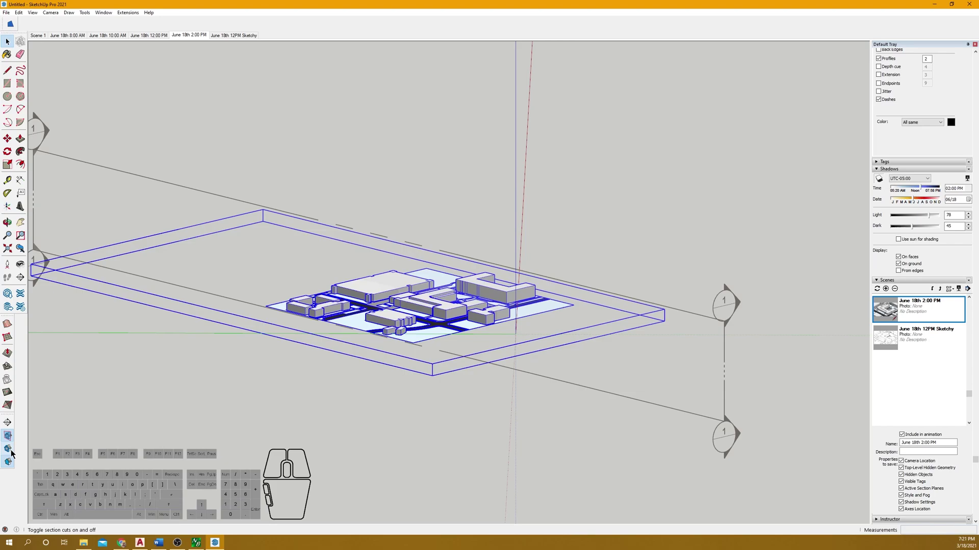
left_click(11, 453)
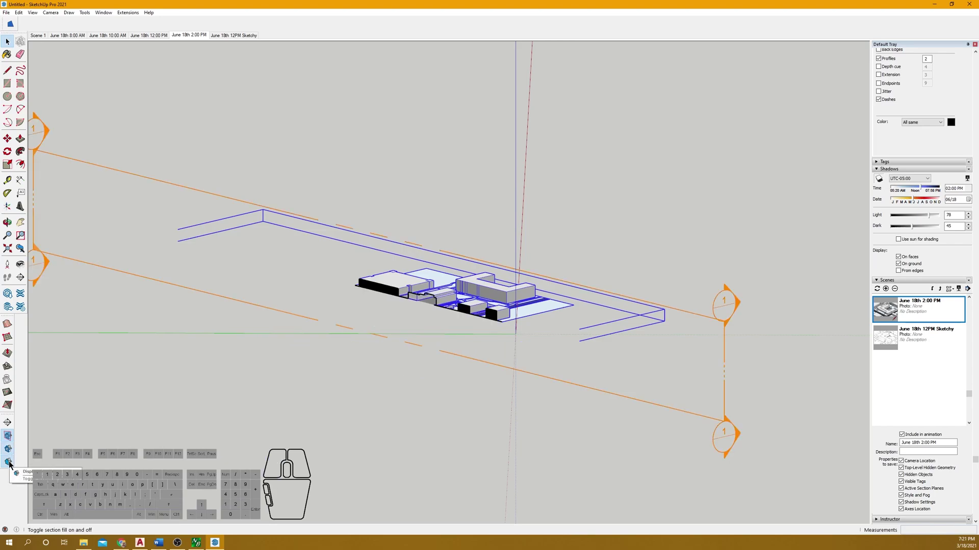
left_click(10, 464)
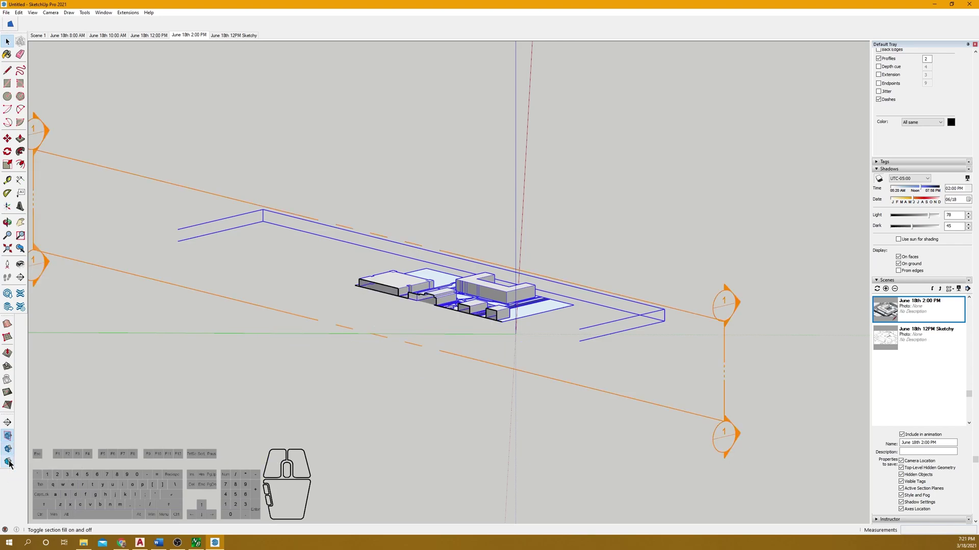
left_click(9, 464)
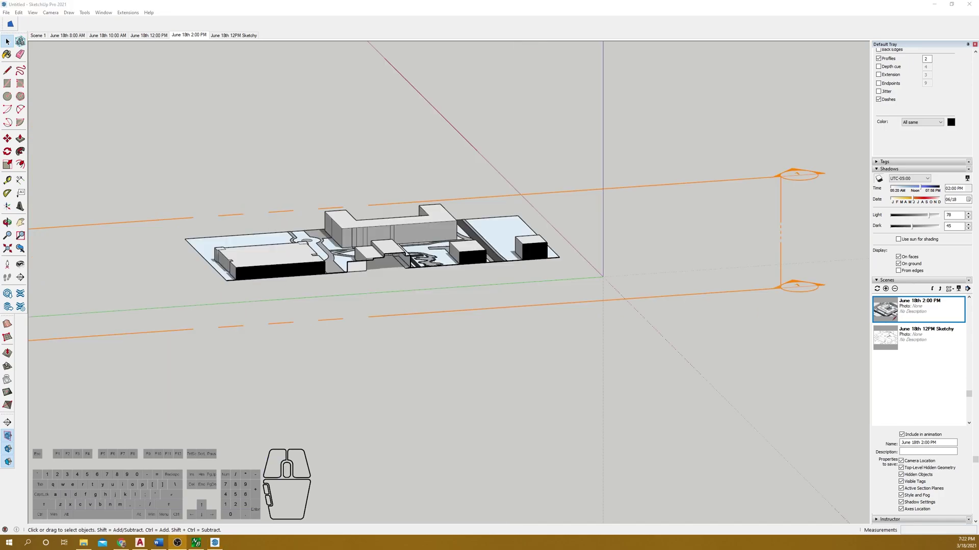
Set the camera to the standard Left view and frame the section cut through the courtyard benches.
left_click(51, 13)
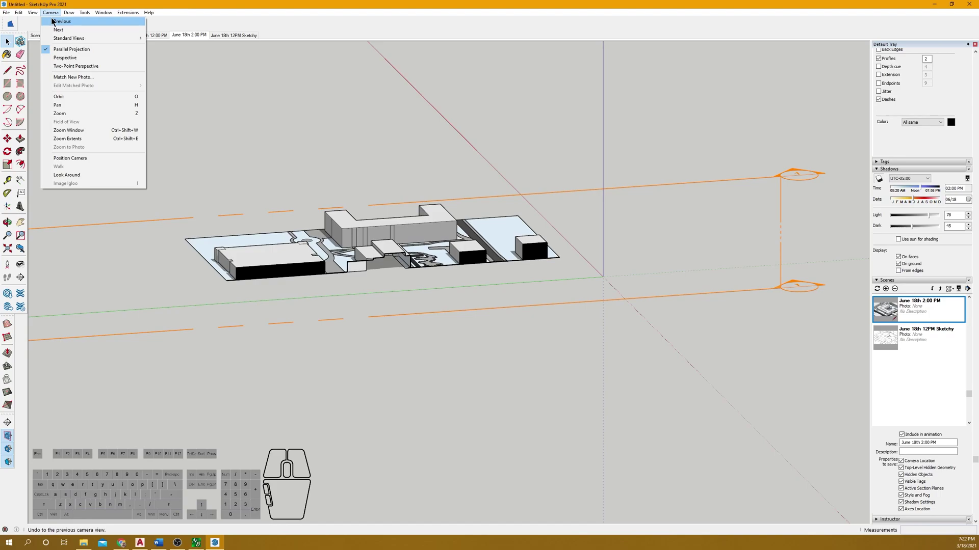
left_click(84, 38)
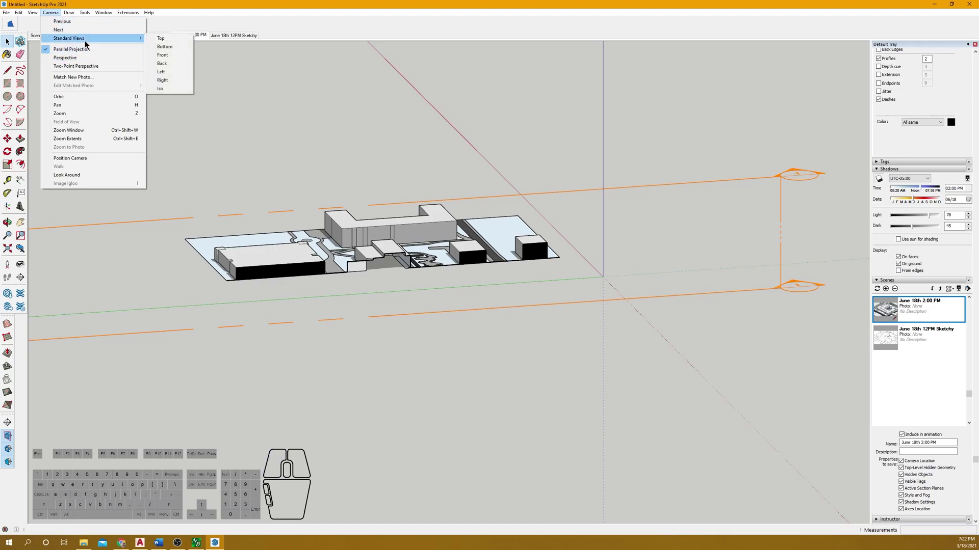
left_click(177, 72)
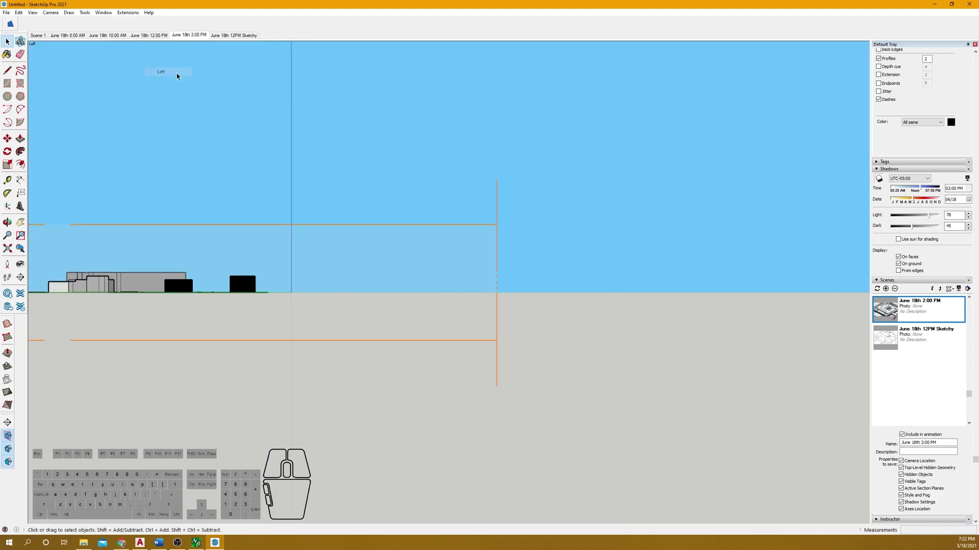
scroll(184, 278, "up", 6)
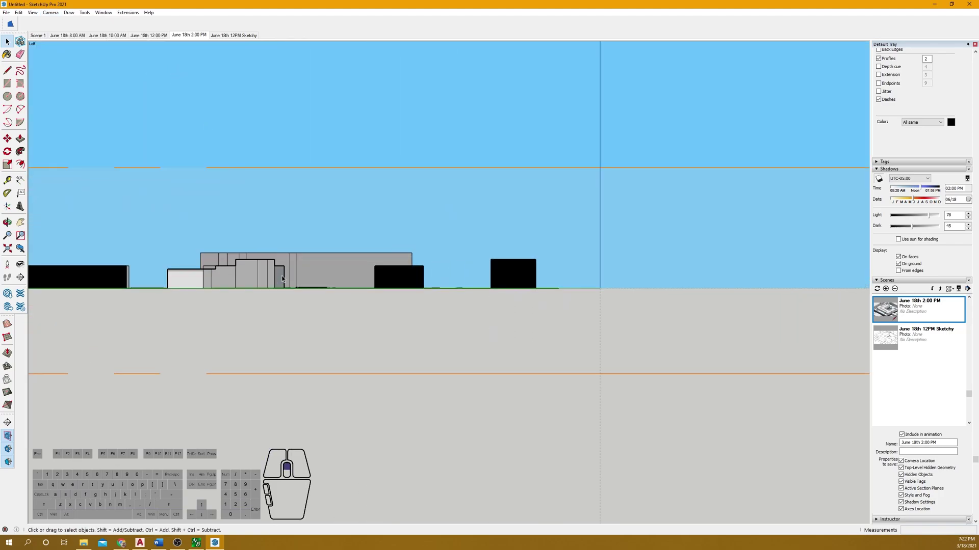
scroll(294, 278, "up", 8)
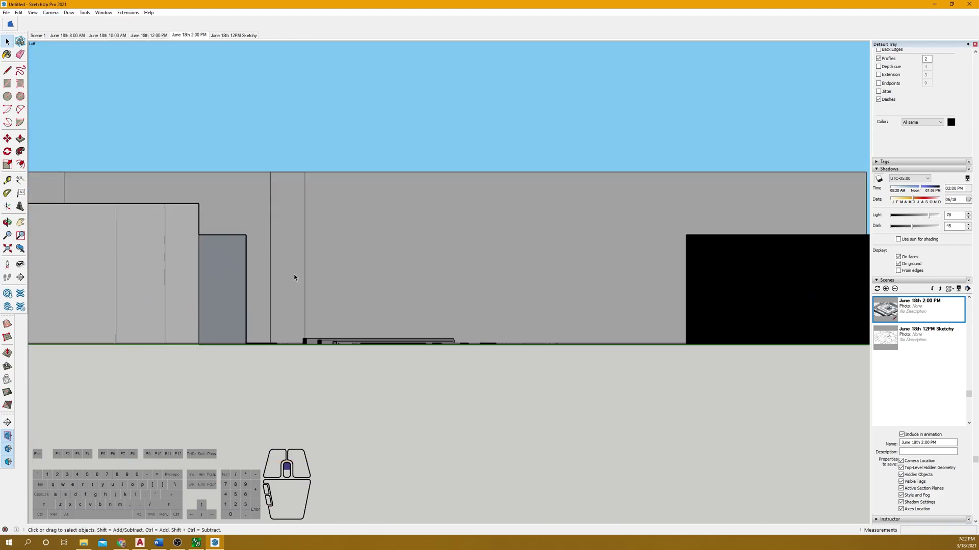
scroll(274, 289, "up", 8)
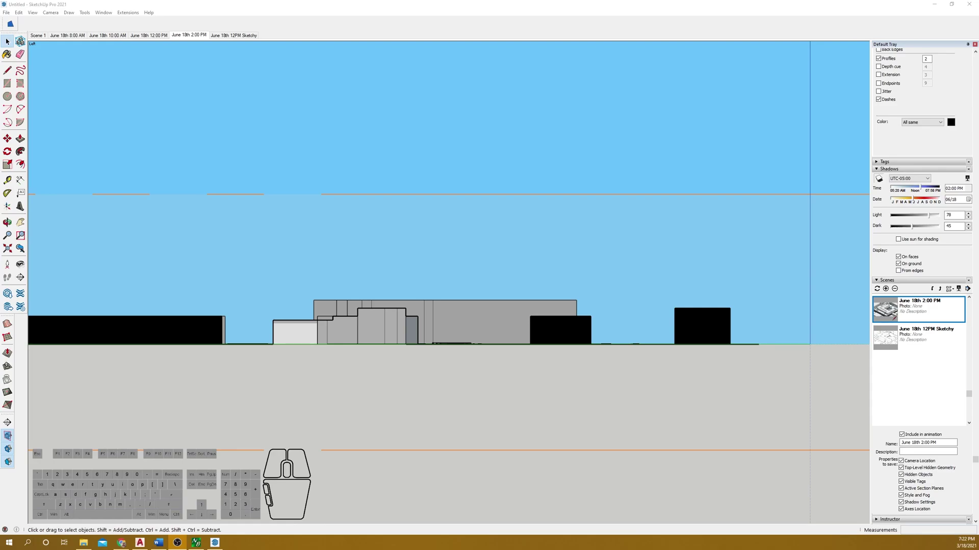
scroll(436, 336, "up", 10)
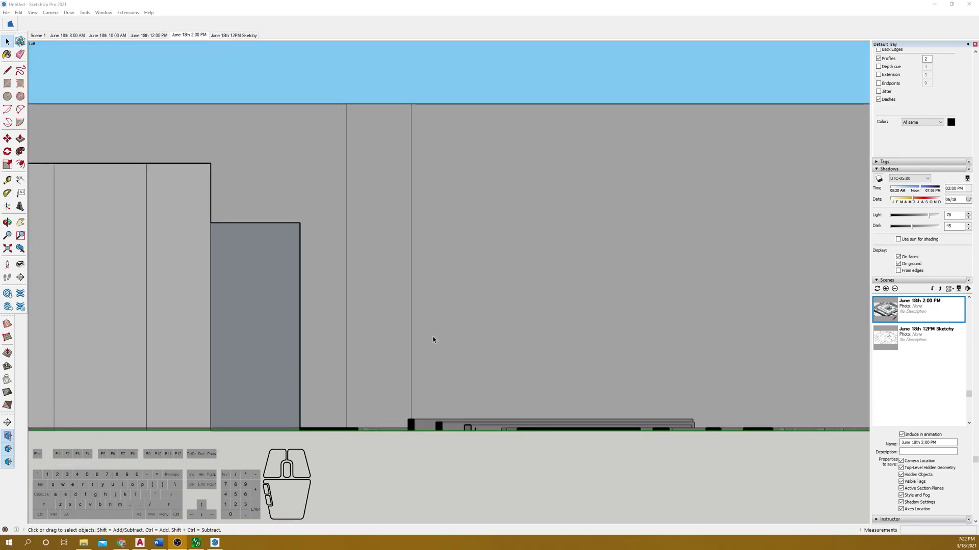
scroll(252, 337, "down", 2)
scroll(374, 343, "up", 3)
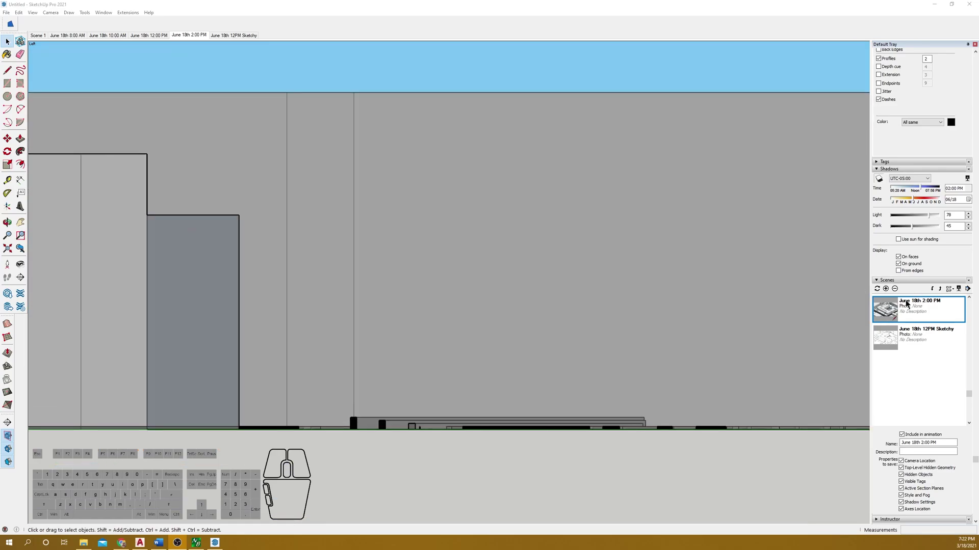
Add a scene after June 18th 12PM Sketchy, saving the style changes as a new style, and rename the scene "Section 1".
left_click(893, 350)
left_click(885, 289)
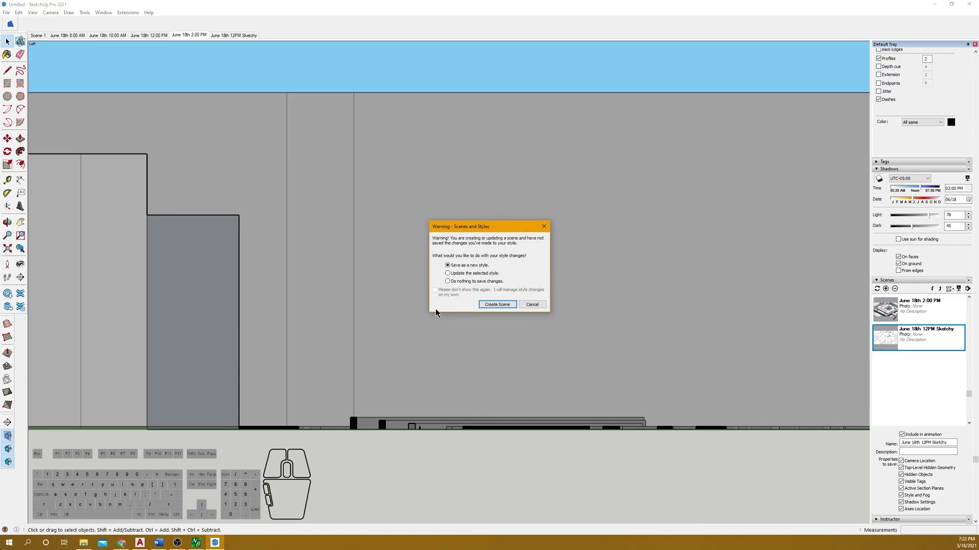
left_click(494, 305)
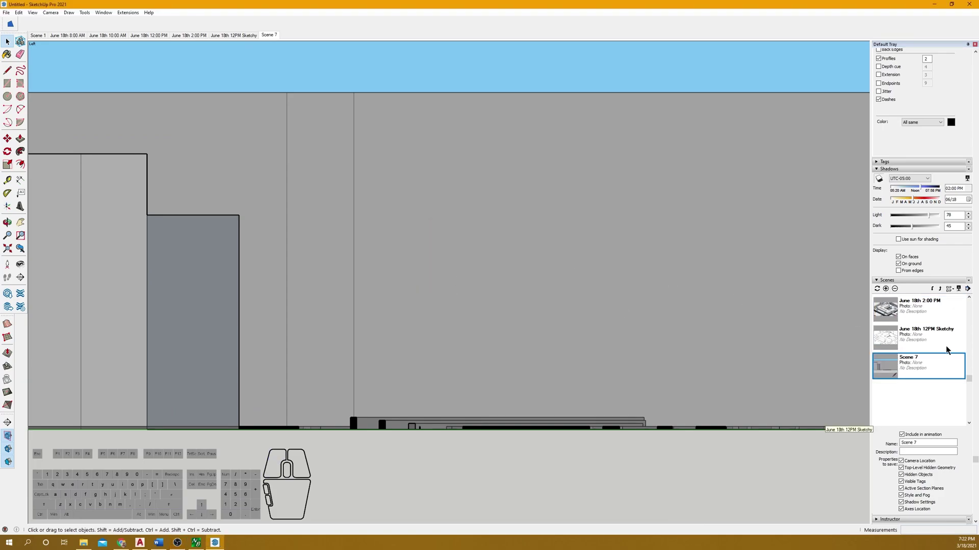
left_click_drag(926, 443, 878, 442)
type("Section")
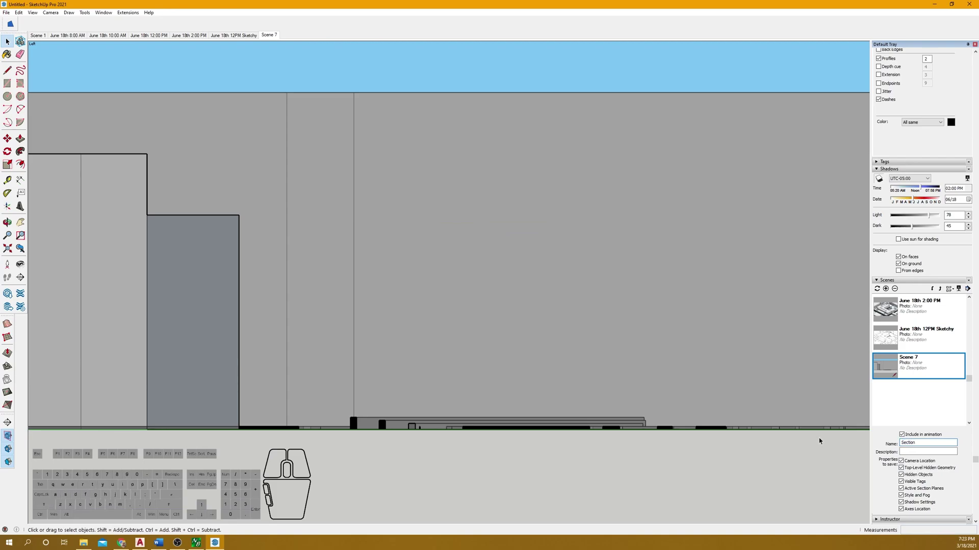
key("Return")
Compare the June 18th 2:00 PM scene, viewed across the whole site, with the Section 1 scene.
left_click(908, 303)
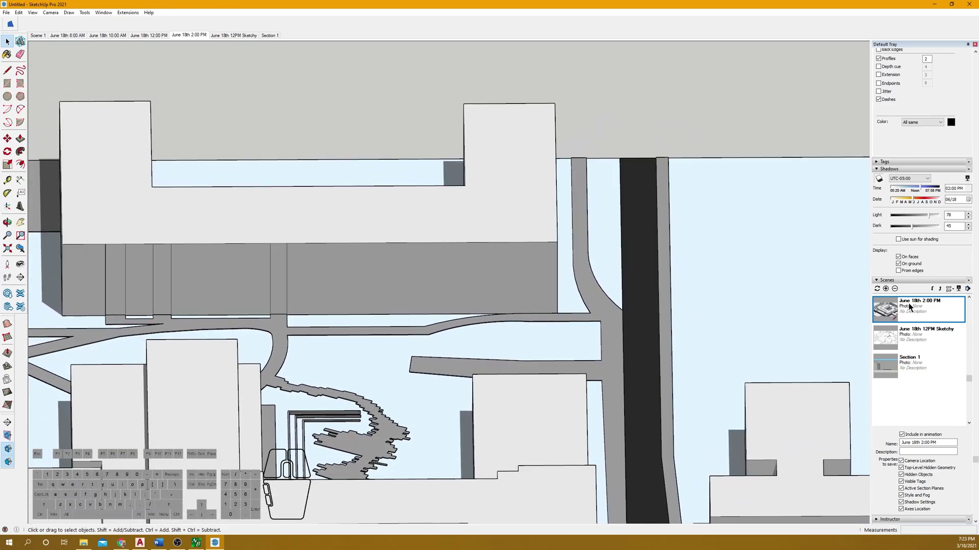
scroll(461, 314, "down", 3)
scroll(629, 245, "down", 4)
scroll(406, 380, "up", 4)
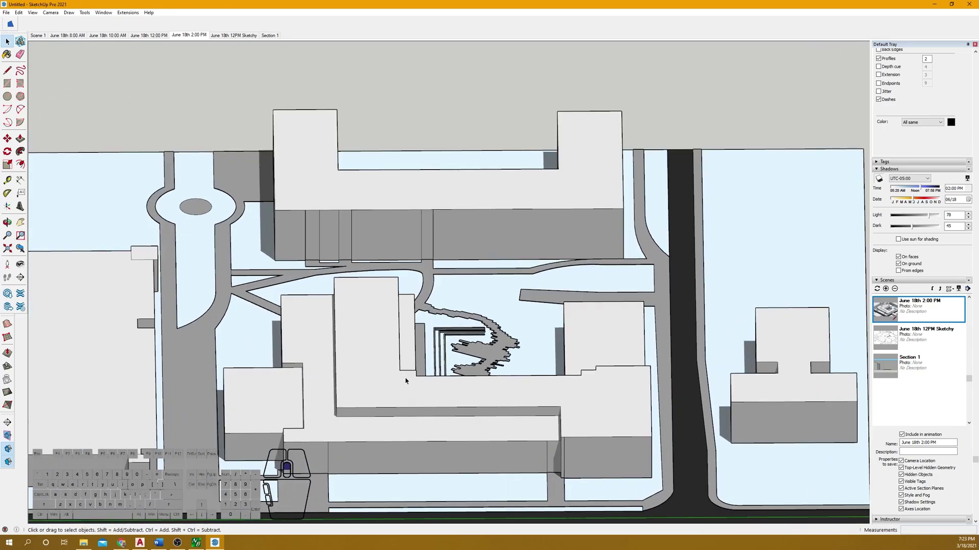
scroll(479, 388, "down", 6)
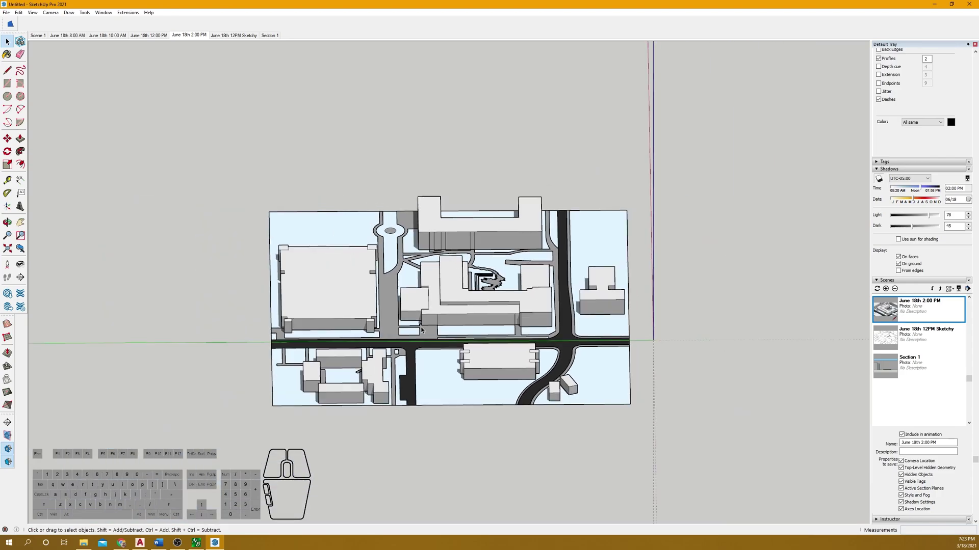
middle_click_drag(480, 389, 604, 276)
scroll(467, 302, "up", 3)
left_click(921, 360)
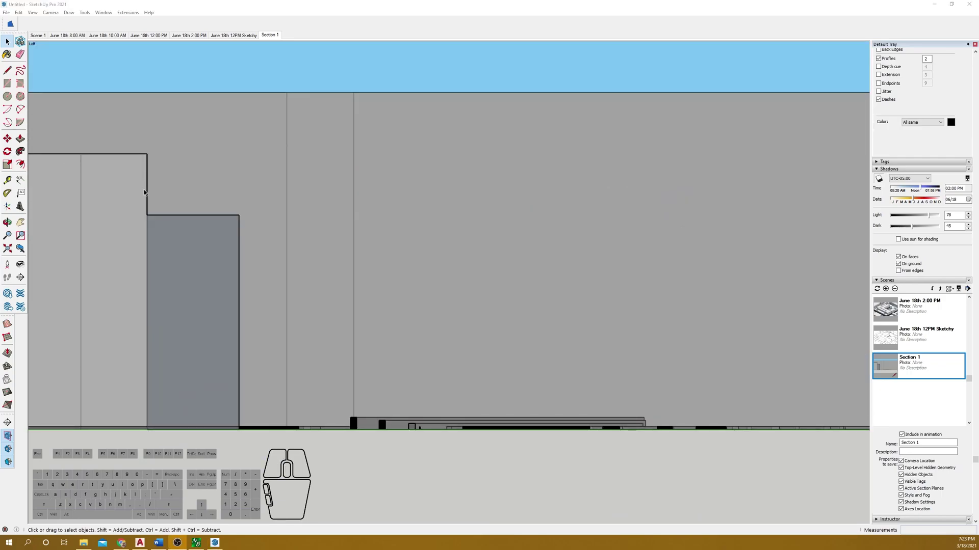
Review the available file export options, including the section slice export.
left_click(7, 12)
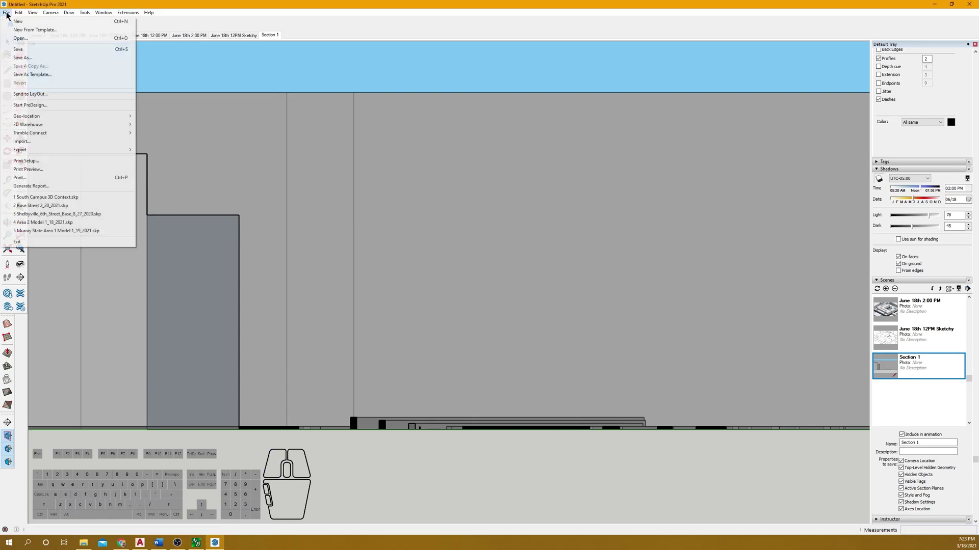
mouse_move(117, 151)
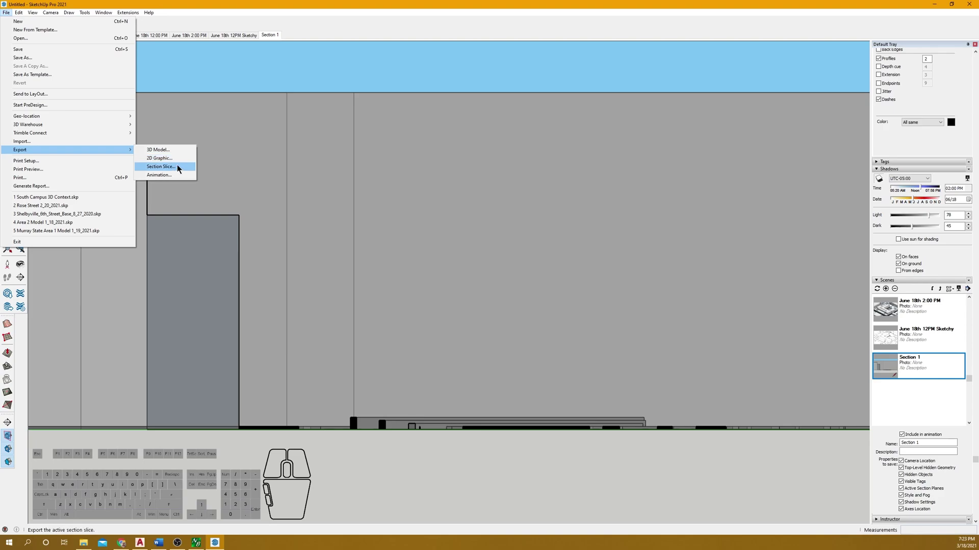
left_click(328, 121)
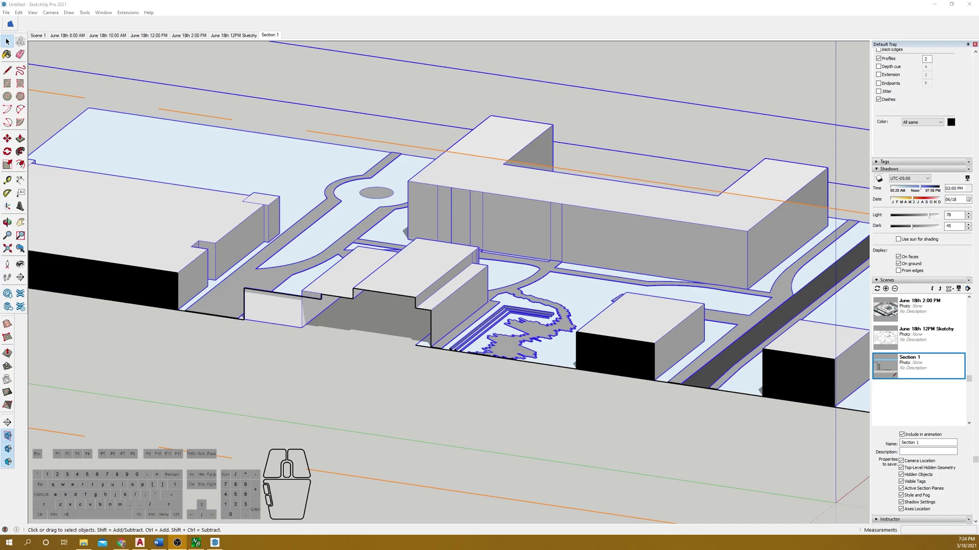
Delete the section plane that cuts through the site model.
left_click(396, 317)
scroll(397, 317, "down", 7)
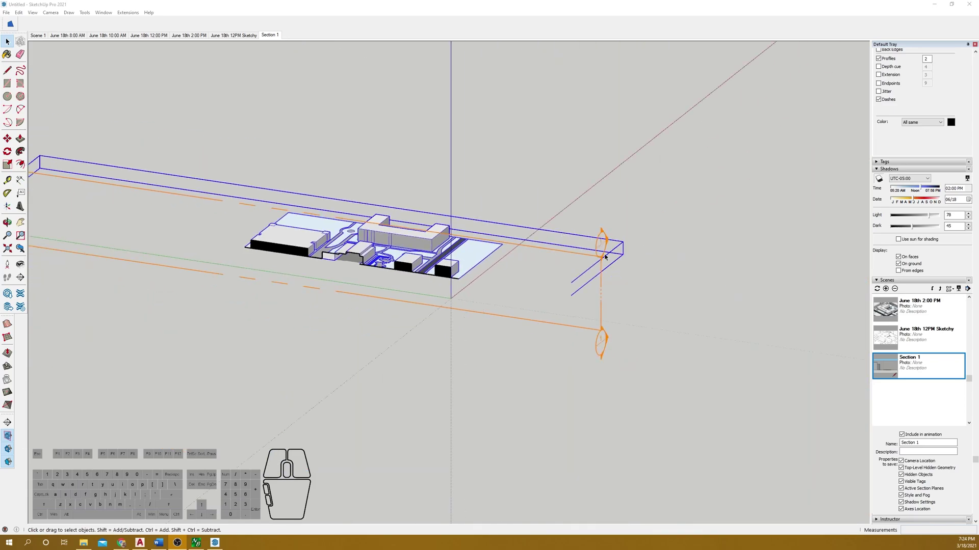
left_click(600, 249)
key("Delete")
scroll(433, 237, "down", 2)
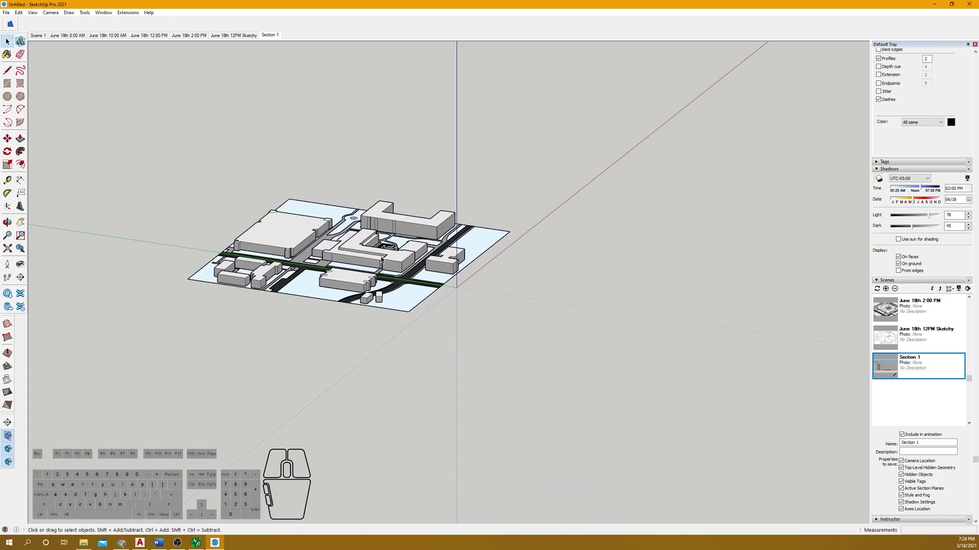
Relocate the drawing axes to the site base's front corner, aligning the red axis with the adjoining site edge.
scroll(400, 236, "up", 4)
left_click(7, 206)
left_click(412, 351)
left_click(504, 278)
left_click(574, 178)
Set the camera to the standard Iso view and frame the courtyard with its benches and surrounding building.
middle_click_drag(480, 227, 299, 284)
scroll(409, 228, "up", 6)
scroll(409, 228, "up", 5)
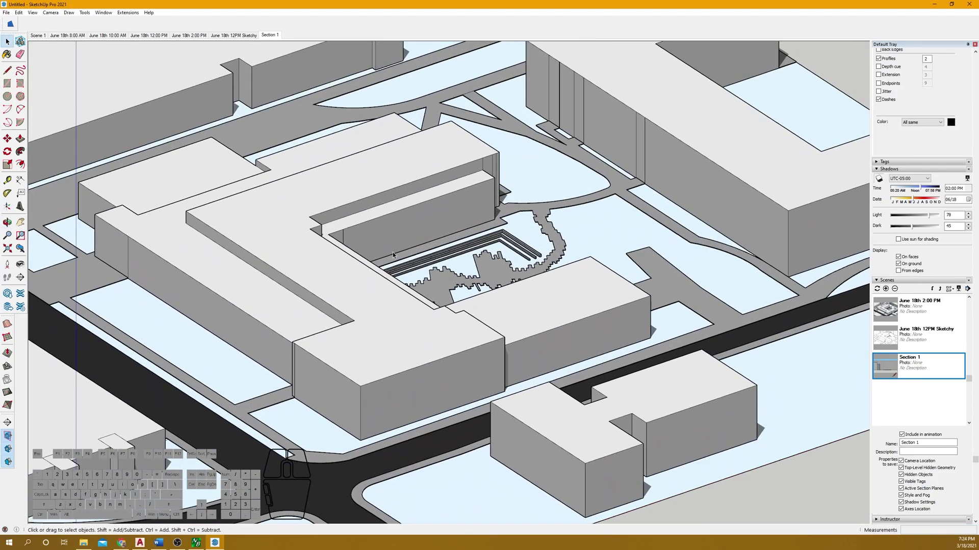
middle_click_drag(407, 245, 306, 107)
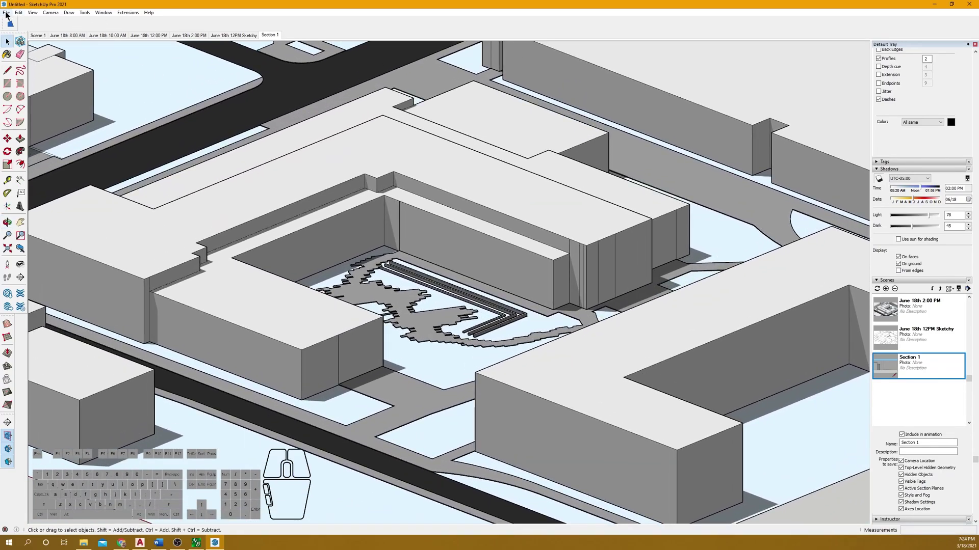
left_click(50, 12)
mouse_move(66, 38)
left_click(176, 88)
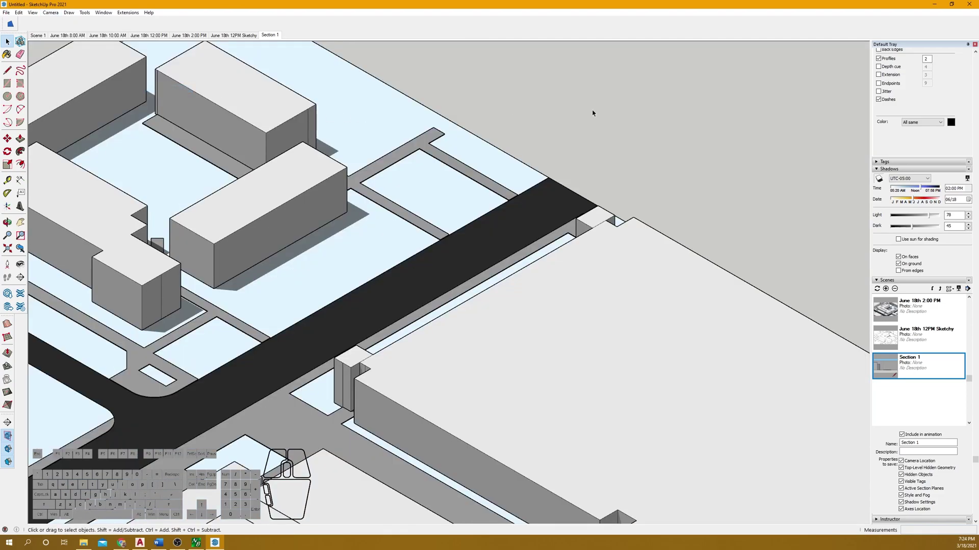
scroll(449, 275, "up", 10)
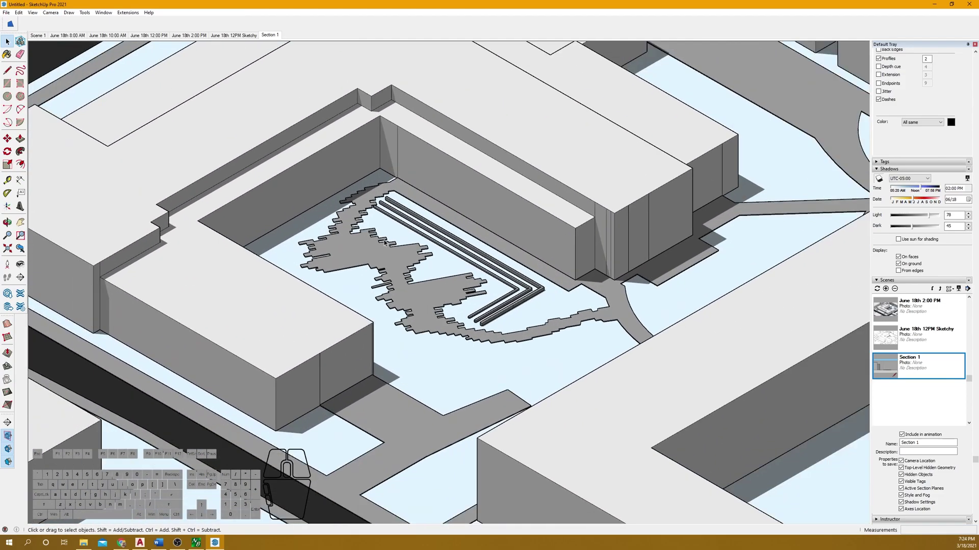
middle_click_drag(386, 243, 410, 230, "shift")
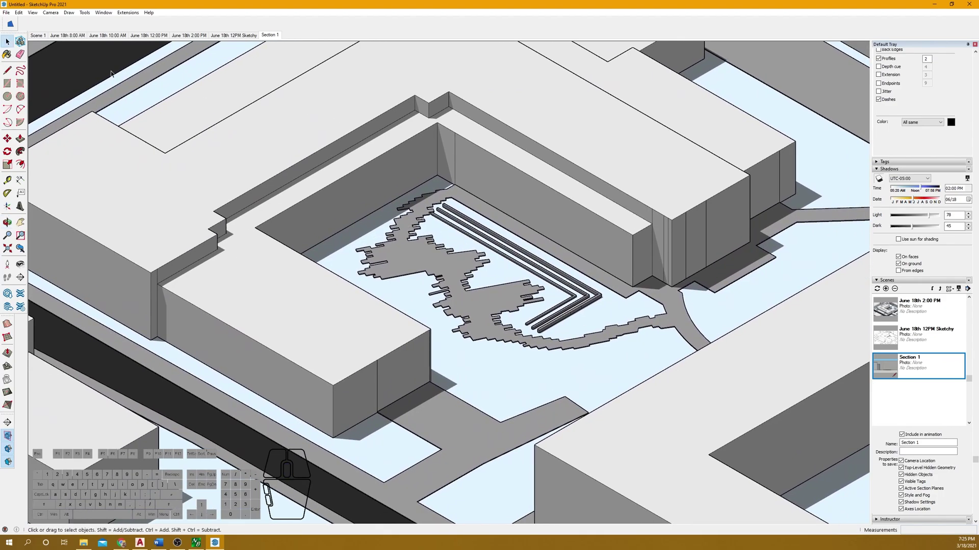
middle_click_drag(509, 204, 494, 204, "shift")
Add a scene of the isometric courtyard view after Section 1 and name it "DWG ISO Angle".
left_click(885, 288)
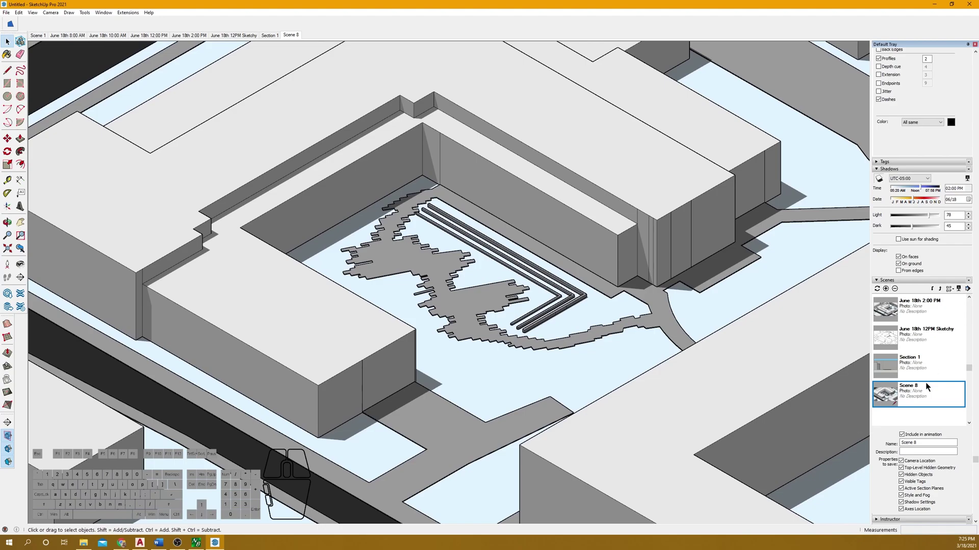
left_click_drag(933, 443, 896, 446)
type("DWG ISO Angle")
left_click(681, 422)
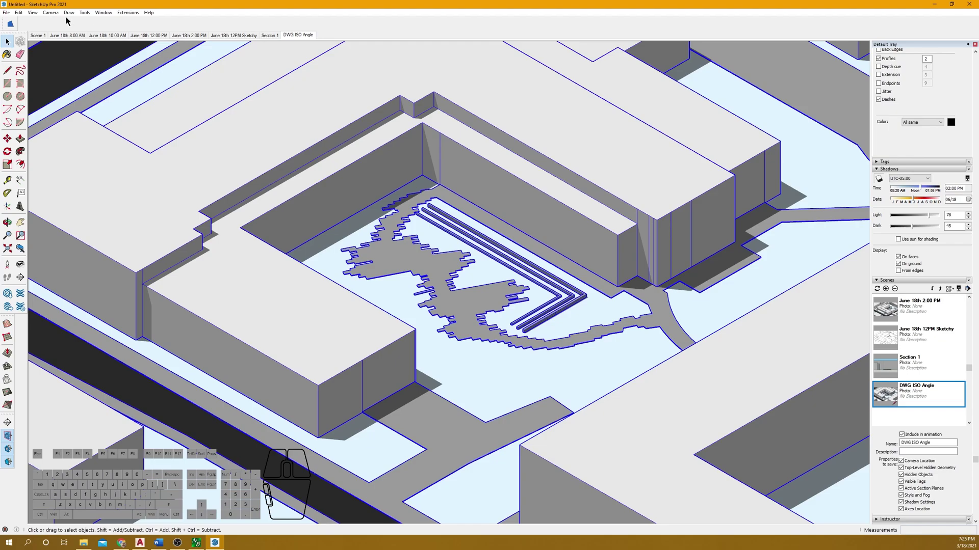
Export the isometric view as a 2D graphic in AutoCAD DWG format, named "ISO JSB", to the Rose Street folder.
left_click(7, 13)
mouse_move(30, 151)
left_click(160, 158)
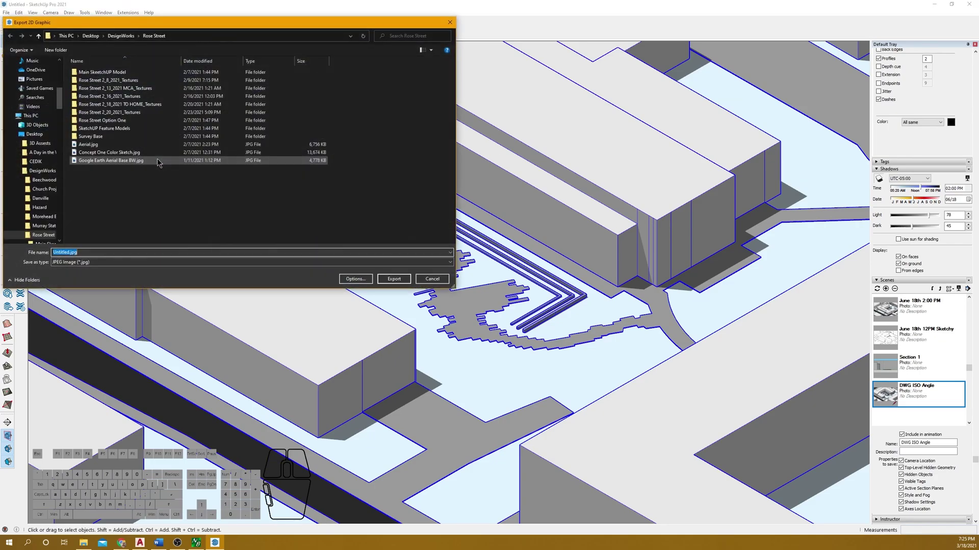
left_click(91, 262)
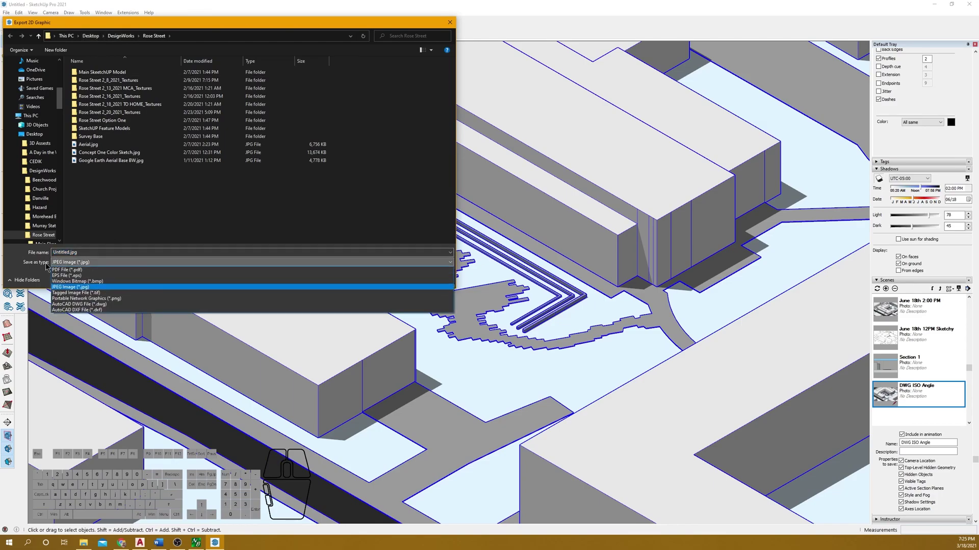
left_click(121, 303)
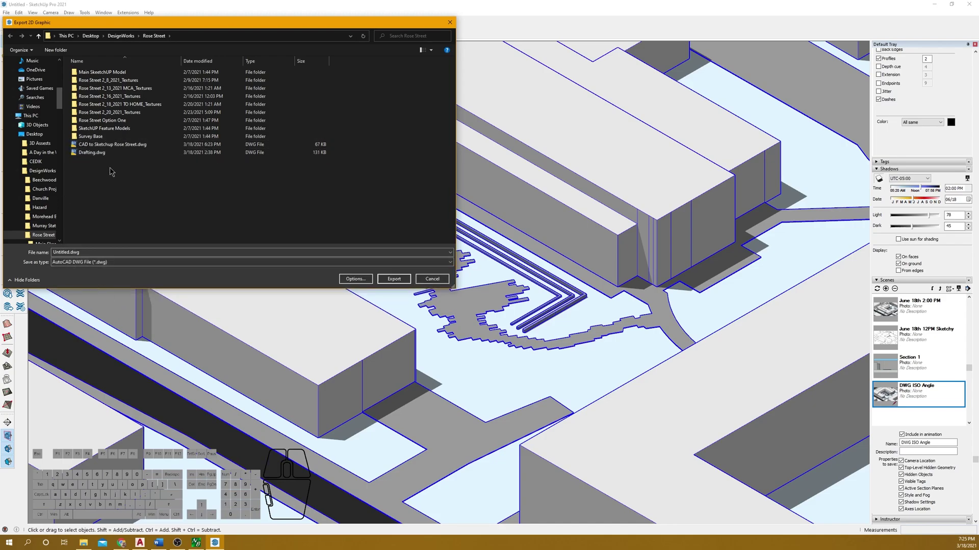
double_click(103, 250)
type("ISO")
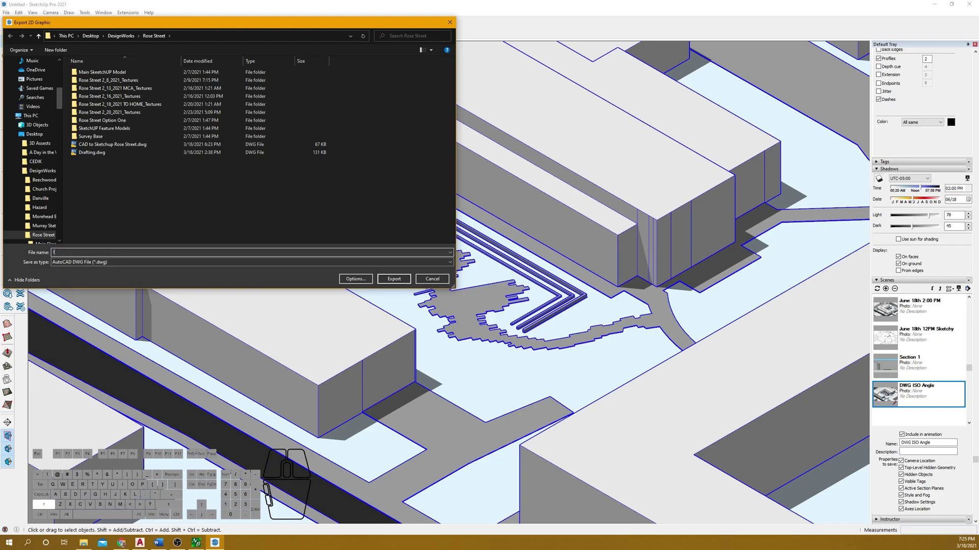
type(" JSB")
left_click(387, 279)
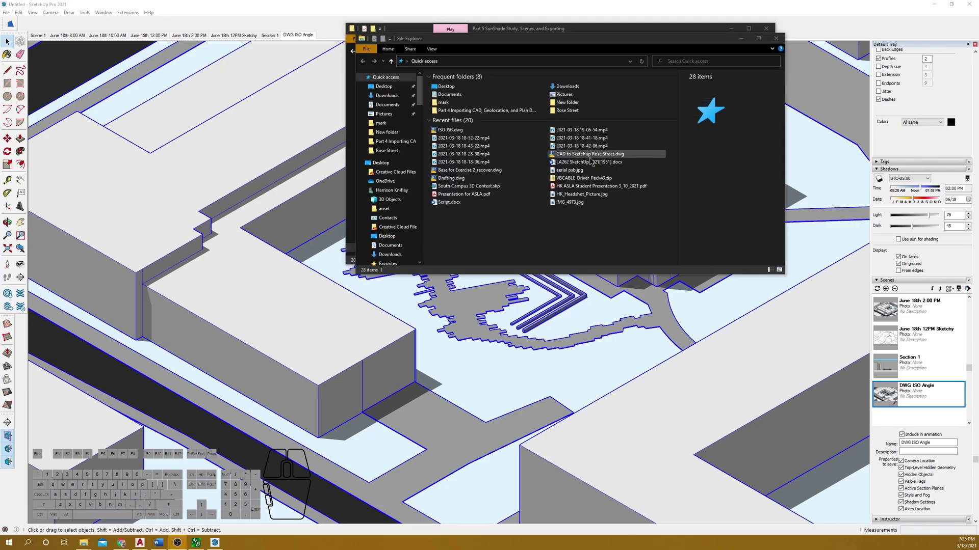
Open the exported ISO JSB.dwg in AutoCAD, accepting the foreign DWG file, and inspect the courtyard linework.
double_click(460, 131)
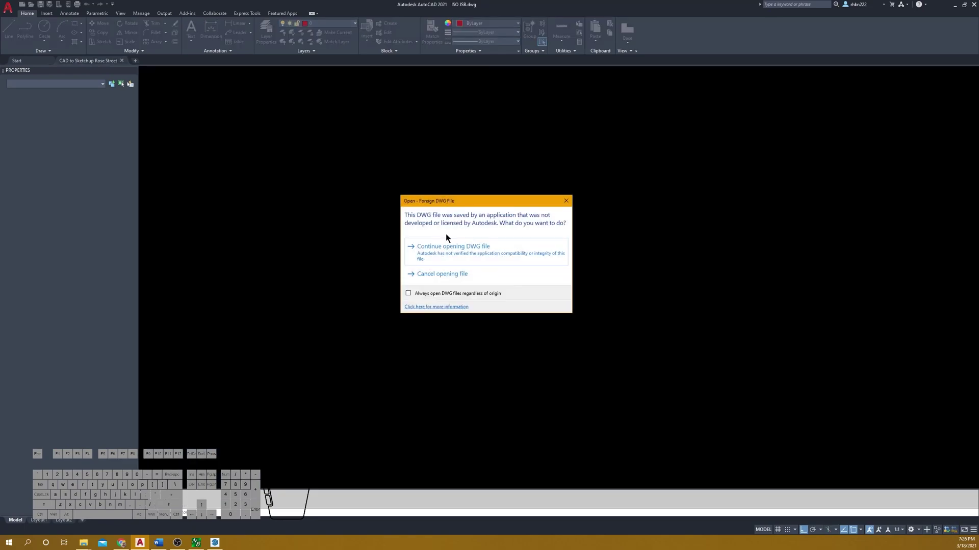
left_click(448, 246)
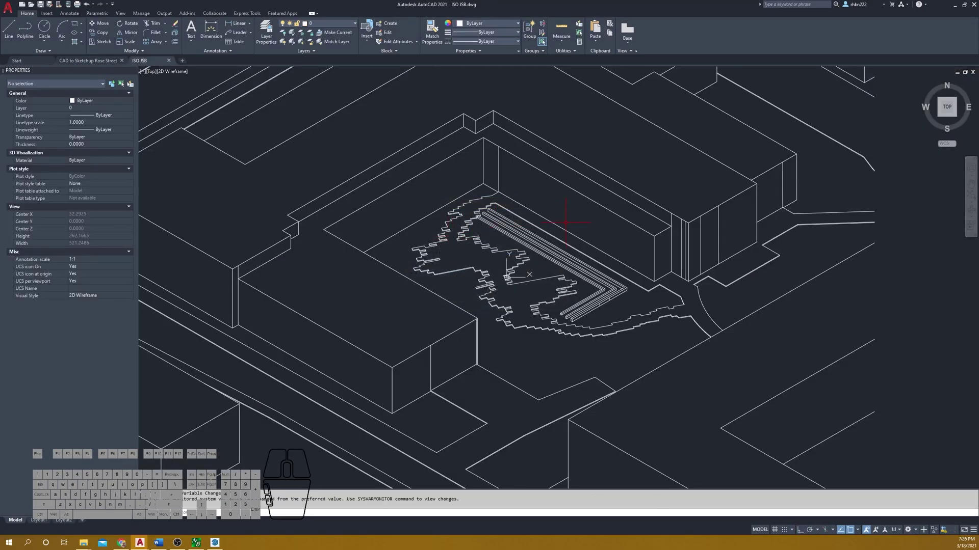
scroll(573, 192, "down", 6)
scroll(572, 192, "up", 8)
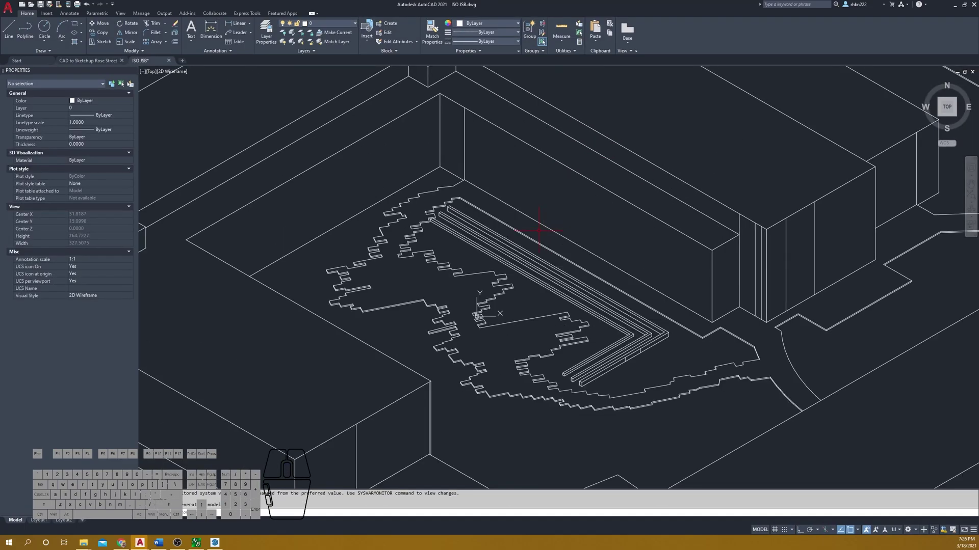